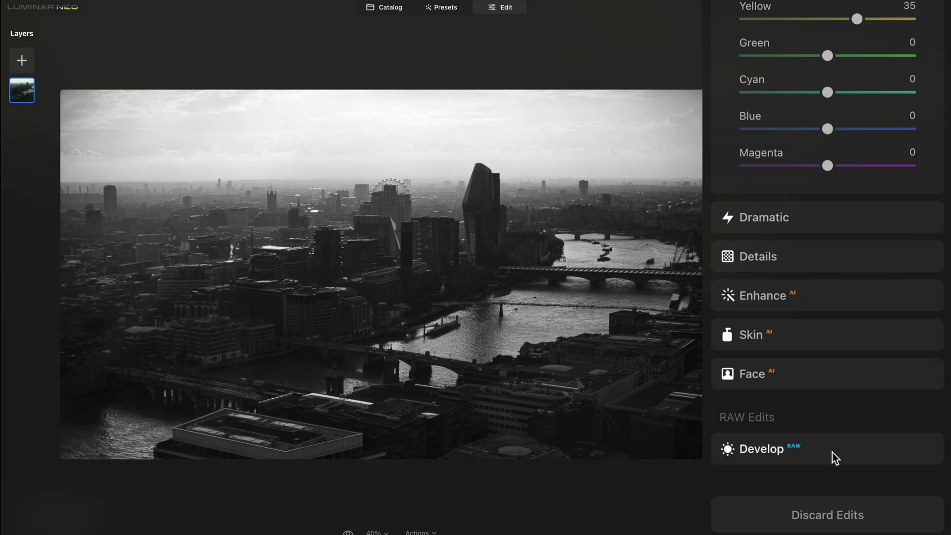
# - In Develop (RAW), set Exposure 0.57, Smart Contrast 67, Highlights -100 and Shadows 12
pyautogui.click(833, 450)
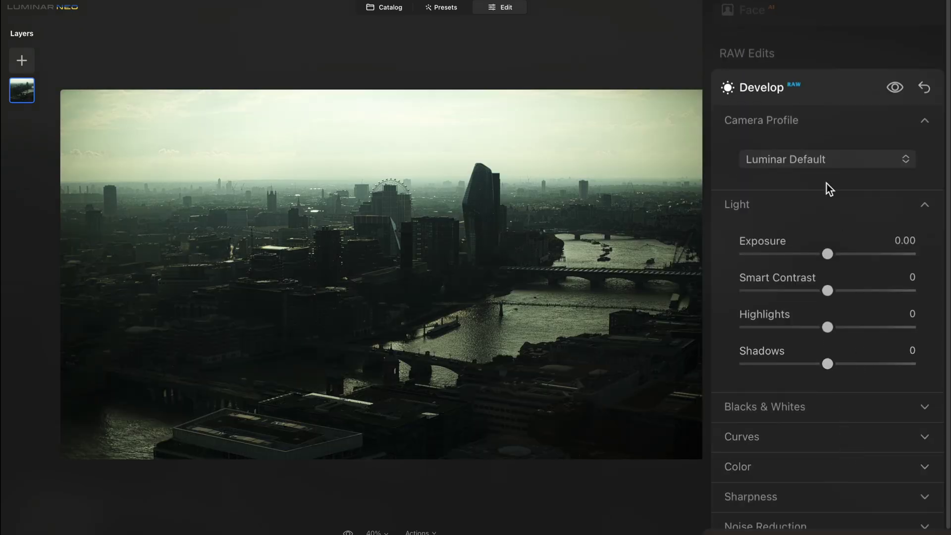
pyautogui.moveTo(827, 255); pyautogui.dragTo(835, 257)
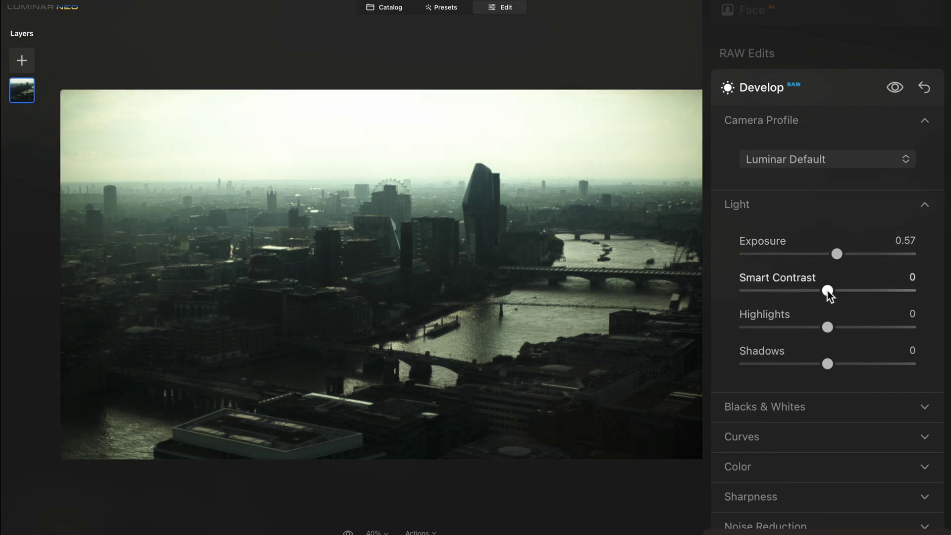
pyautogui.moveTo(827, 291); pyautogui.dragTo(885, 300)
pyautogui.moveTo(828, 326); pyautogui.dragTo(739, 326)
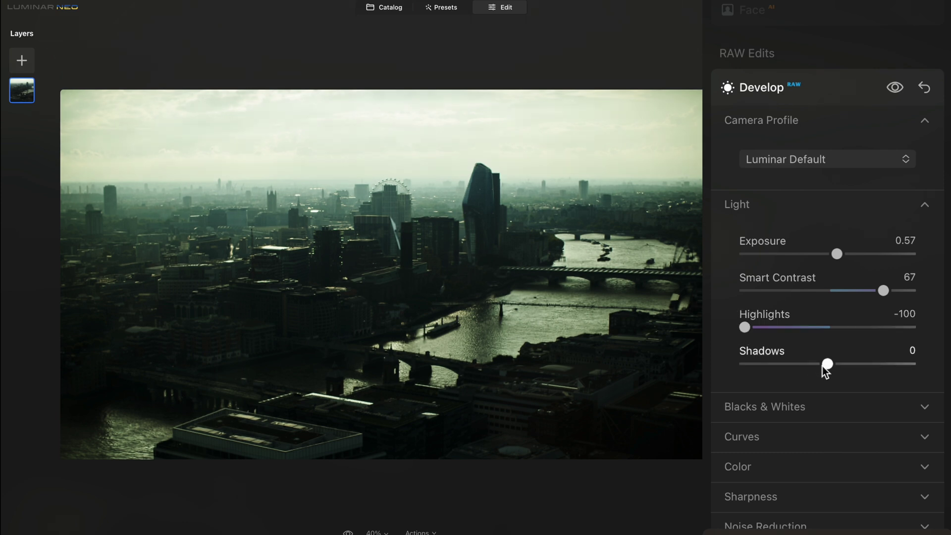
pyautogui.moveTo(827, 364); pyautogui.dragTo(842, 365)
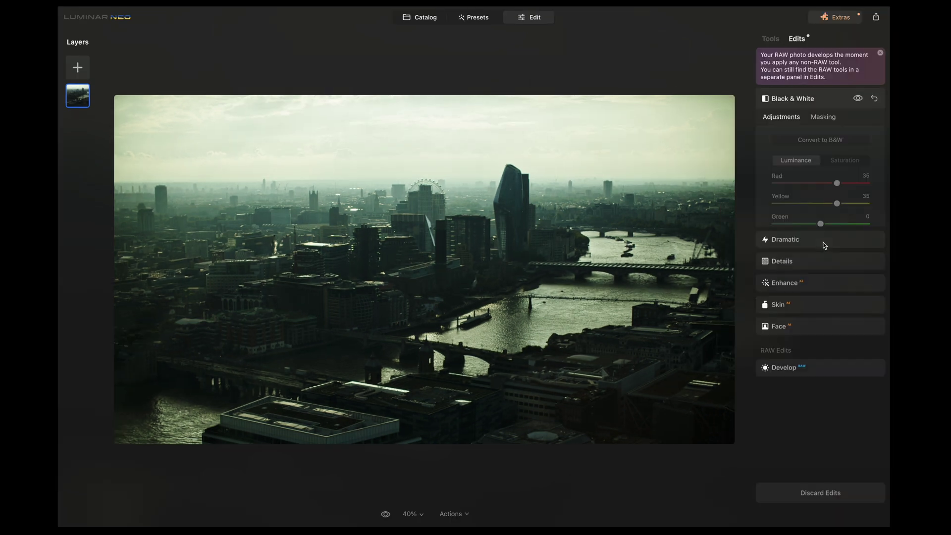
# - Convert the skyline photo to black and white and raise the Dramatic Amount to 43
pyautogui.click(824, 141)
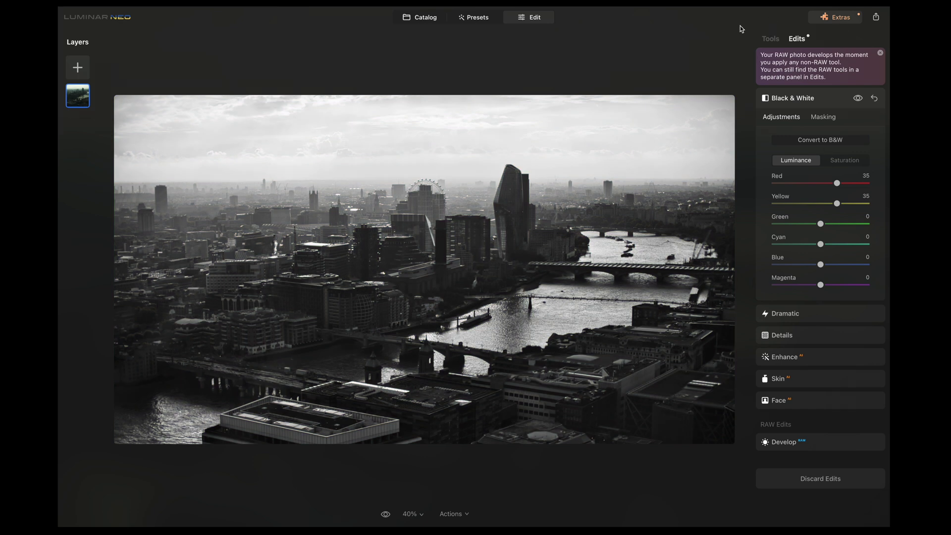
pyautogui.click(809, 313)
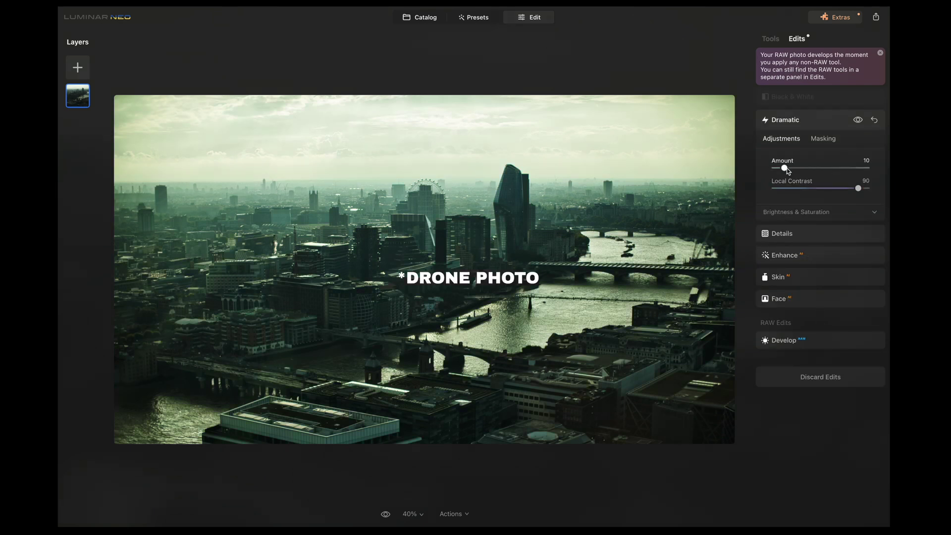
pyautogui.moveTo(786, 168); pyautogui.dragTo(847, 192)
# - Back in Develop, lower Smart Contrast to 40 while inspecting the bridges zoomed in
pyautogui.click(779, 122)
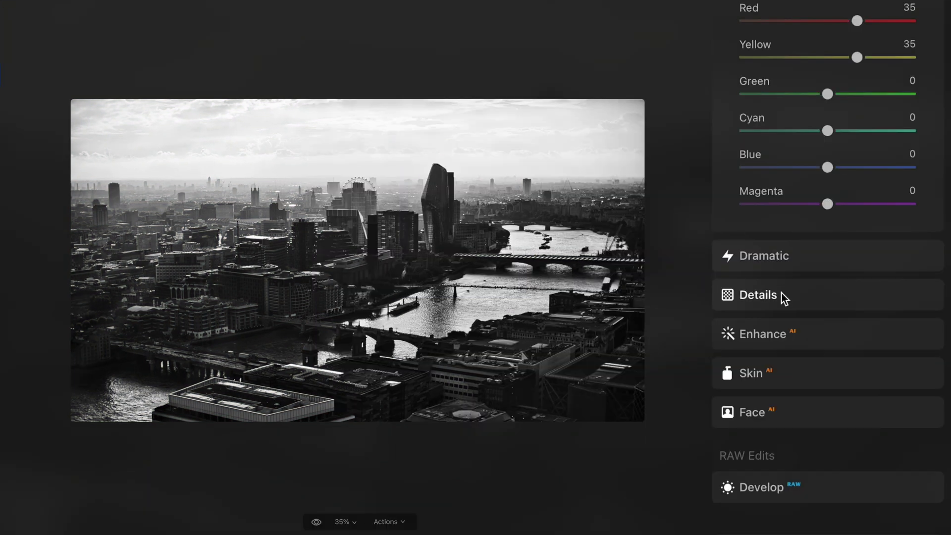
pyautogui.click(797, 333)
pyautogui.click(807, 319)
pyautogui.click(803, 201)
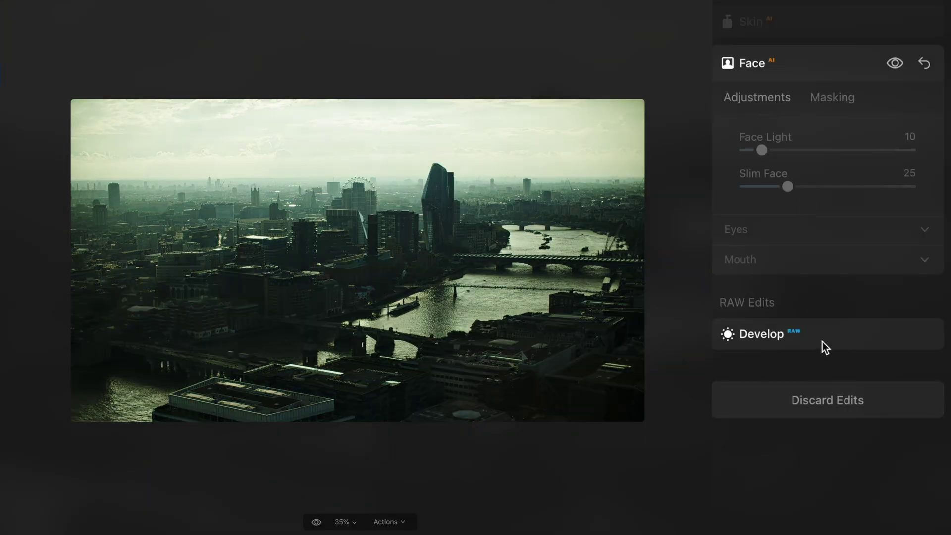
pyautogui.click(823, 340)
pyautogui.scroll(5, 707, 333)
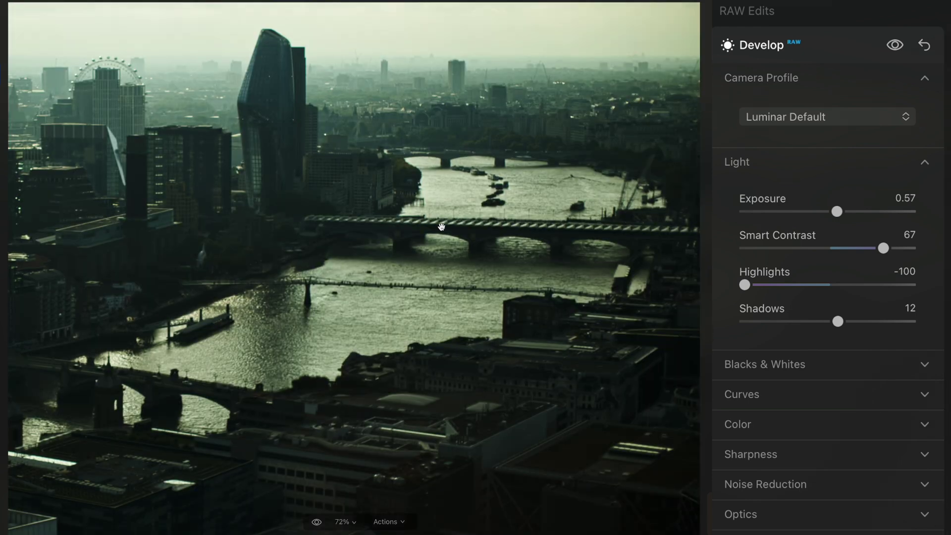
pyautogui.scroll(3, 414, 219)
pyautogui.moveTo(414, 218); pyautogui.dragTo(471, 361)
pyautogui.scroll(-3, 471, 361)
pyautogui.hscroll(-3, 556, 307)
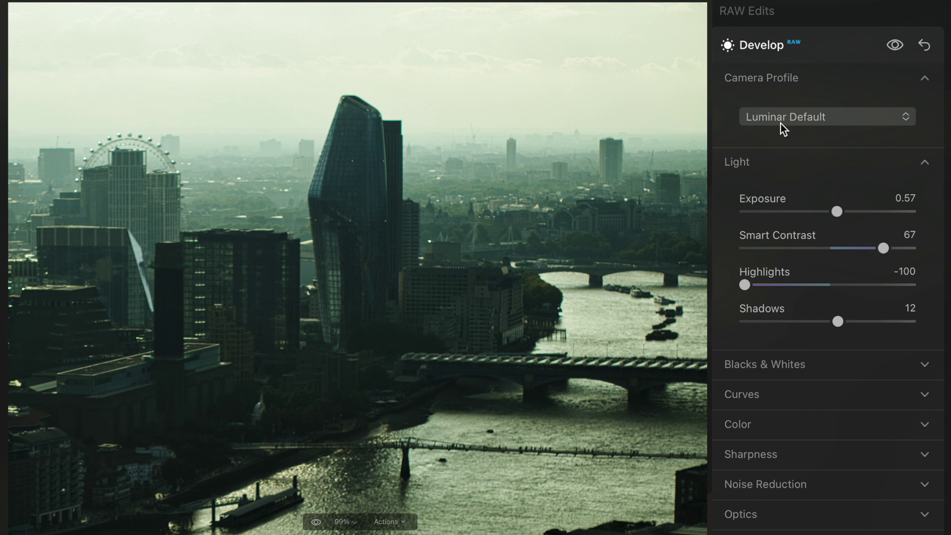
pyautogui.moveTo(870, 248)
pyautogui.mouseDown()
pyautogui.moveTo(862, 248)
pyautogui.moveTo(888, 248)
pyautogui.mouseUp()
# - Rotate the black-and-white photo slightly in the Crop tool to level the skyline
pyautogui.click(767, 51)
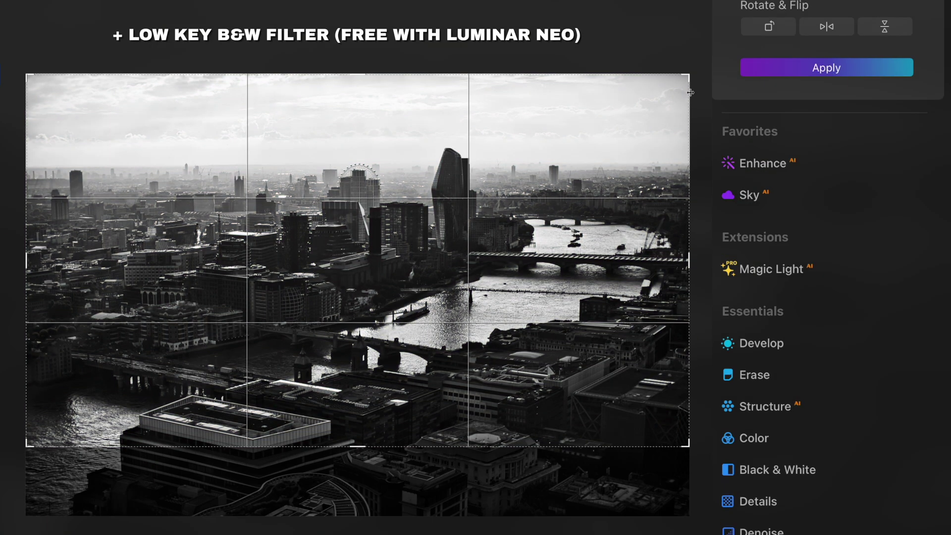
pyautogui.moveTo(698, 119); pyautogui.dragTo(699, 118)
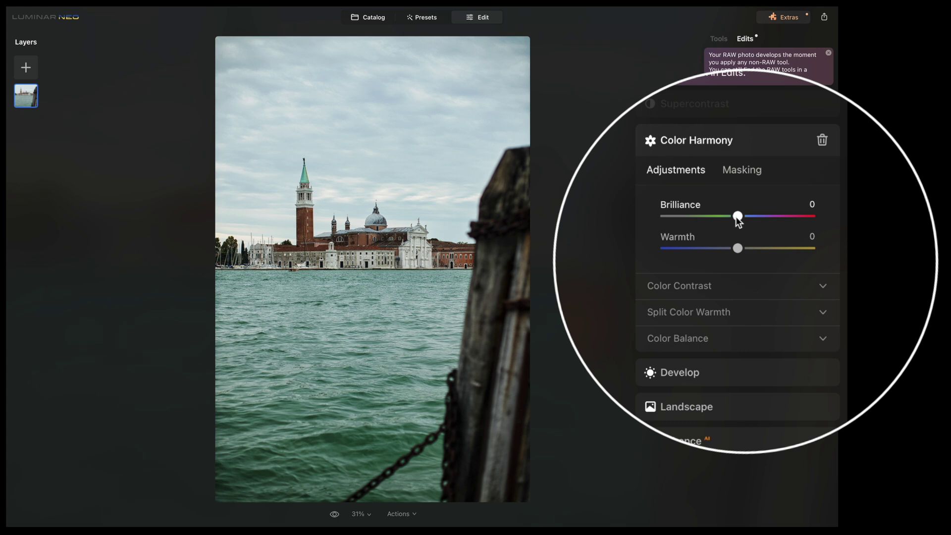
# - Raise Color Harmony Brilliance to 44 and Warmth to 28, then expand Color Contrast
pyautogui.moveTo(735, 216); pyautogui.dragTo(770, 217)
pyautogui.moveTo(740, 251); pyautogui.dragTo(761, 261)
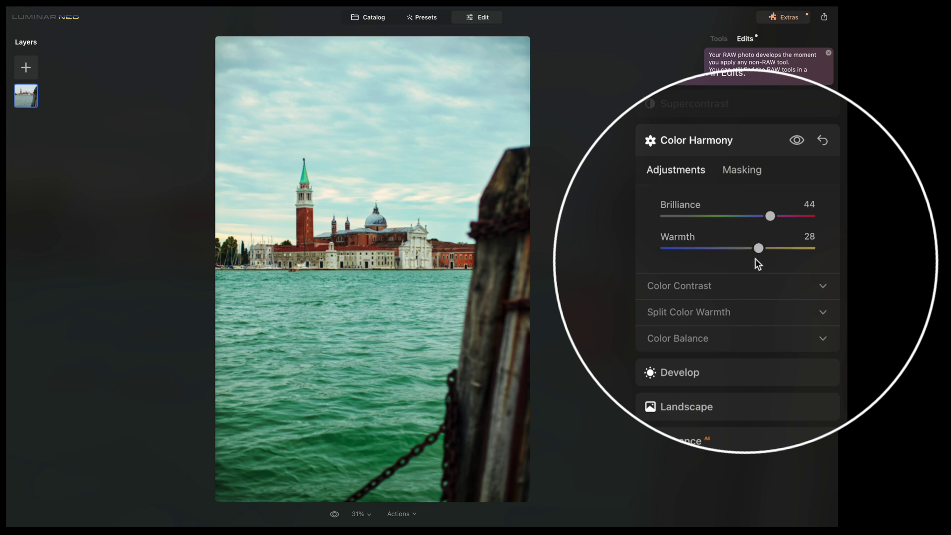
pyautogui.click(746, 286)
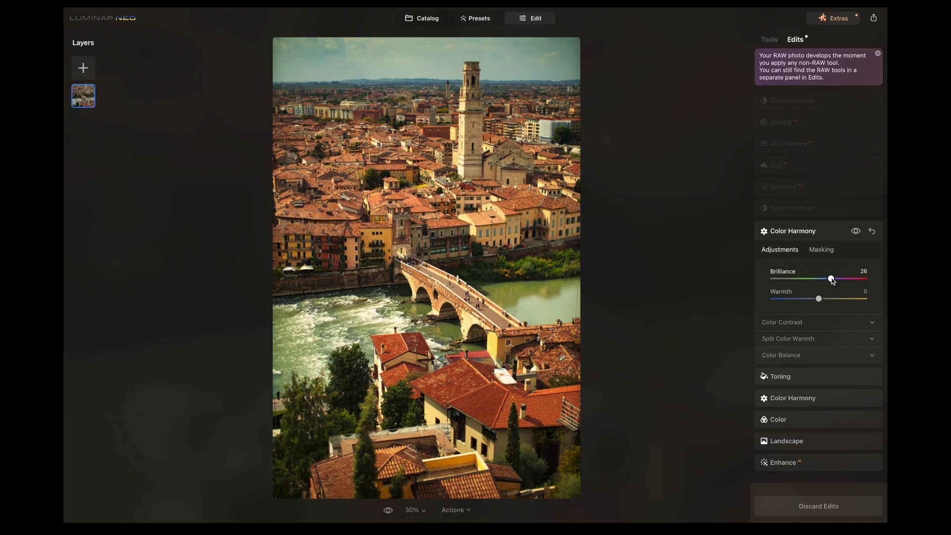
# - Lower Color Harmony Warmth to 7 and expand the Color Contrast, Split Color Warmth and Supercontrast settings
pyautogui.moveTo(846, 299); pyautogui.dragTo(824, 299)
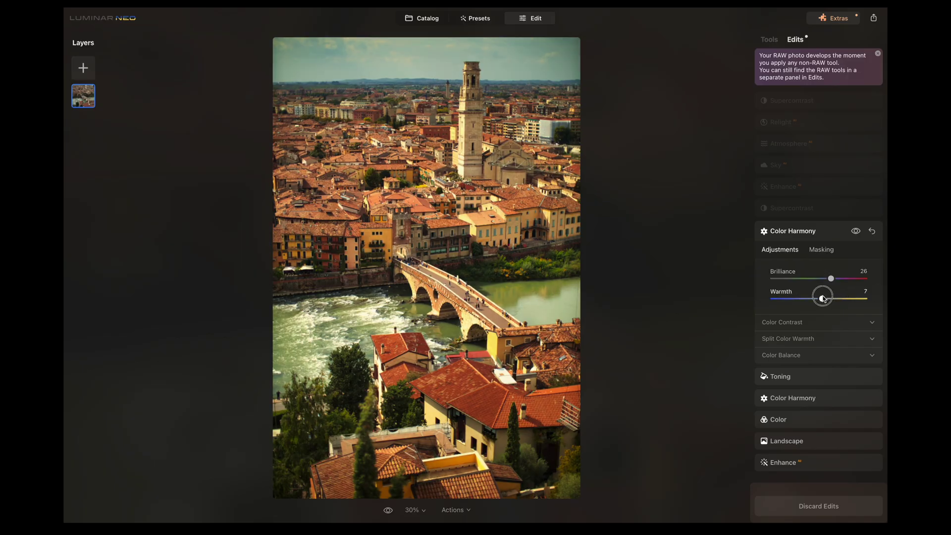
pyautogui.click(817, 322)
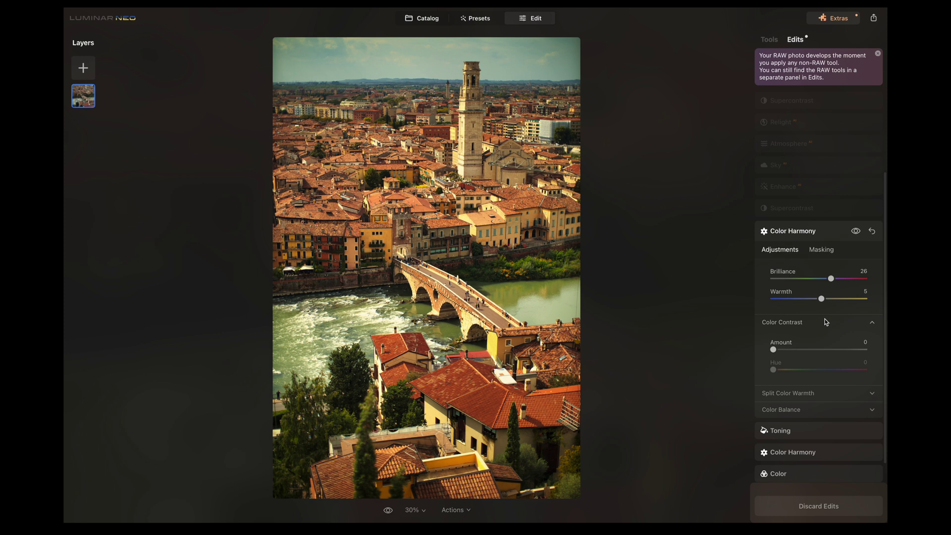
pyautogui.scroll(-1, 793, 317)
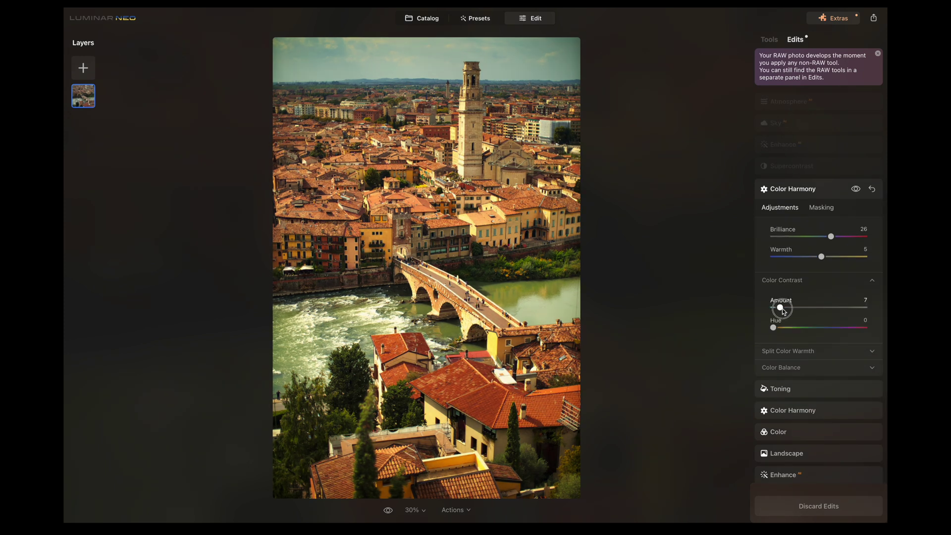
pyautogui.click(801, 350)
pyautogui.scroll(-2, 813, 352)
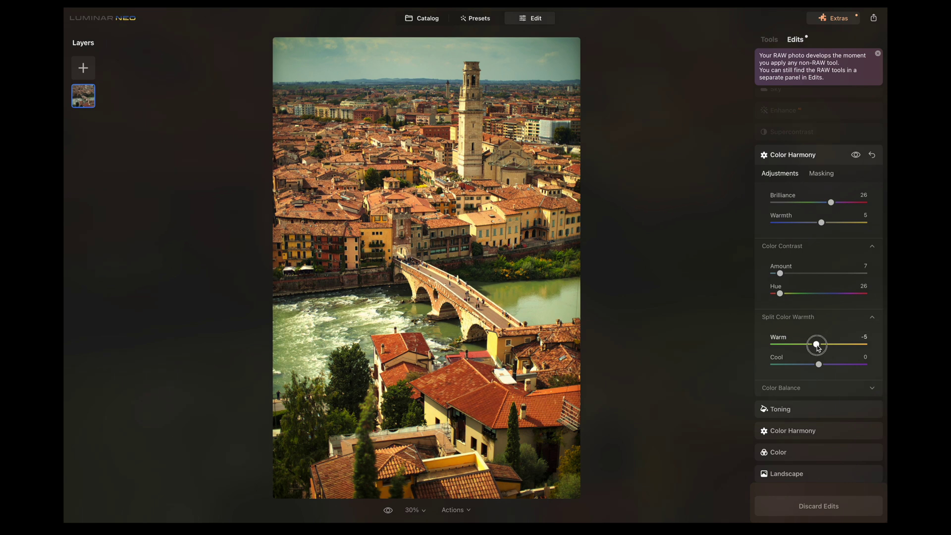
pyautogui.scroll(-2, 823, 348)
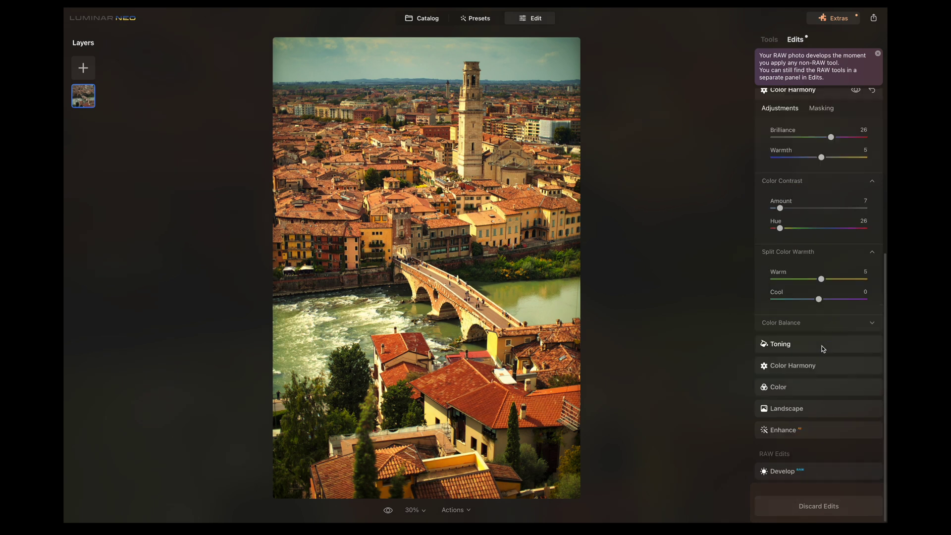
pyautogui.scroll(4, 822, 349)
pyautogui.click(822, 205)
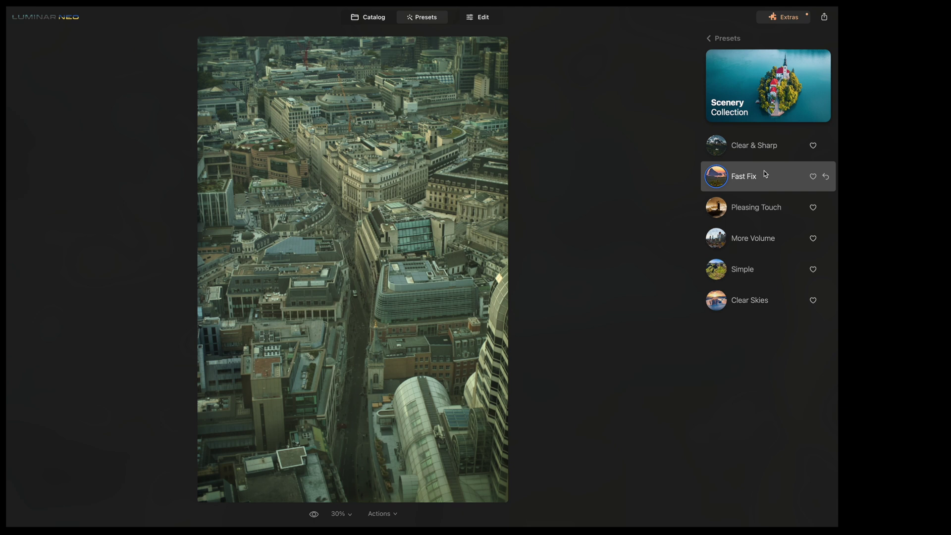
# - Boost the Enhance AI Accent on the aerial street photo, checking detail at 100% zoom
pyautogui.click(477, 16)
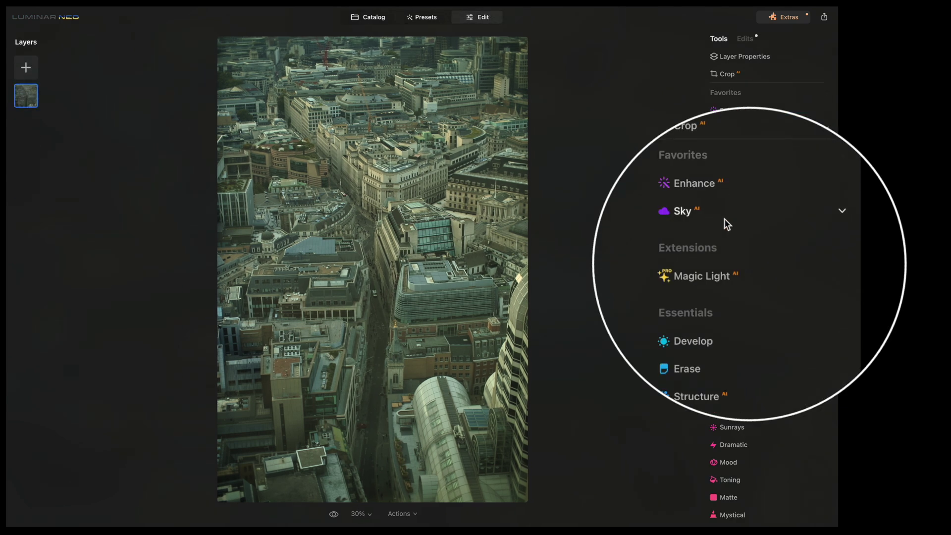
pyautogui.click(726, 184)
pyautogui.moveTo(677, 270); pyautogui.dragTo(620, 284)
pyautogui.click(411, 241)
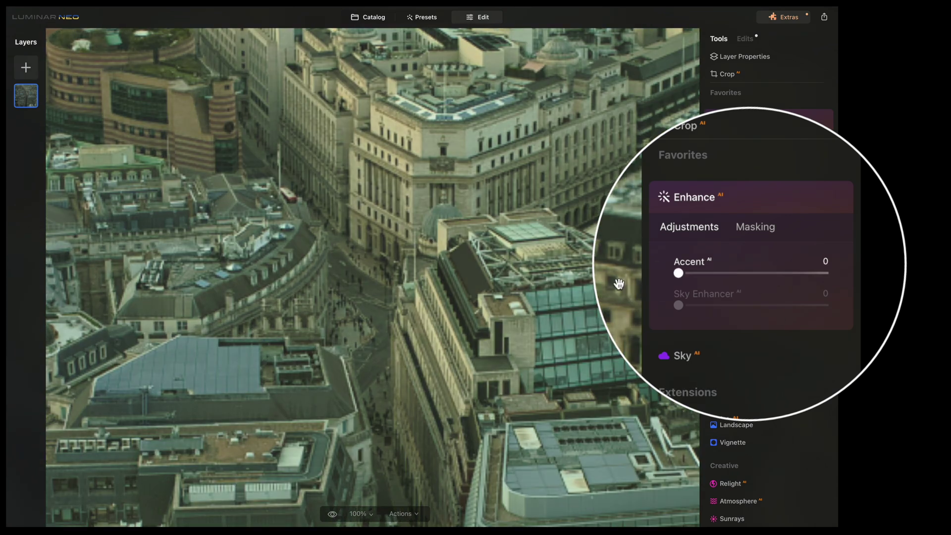
pyautogui.moveTo(698, 277); pyautogui.dragTo(792, 270)
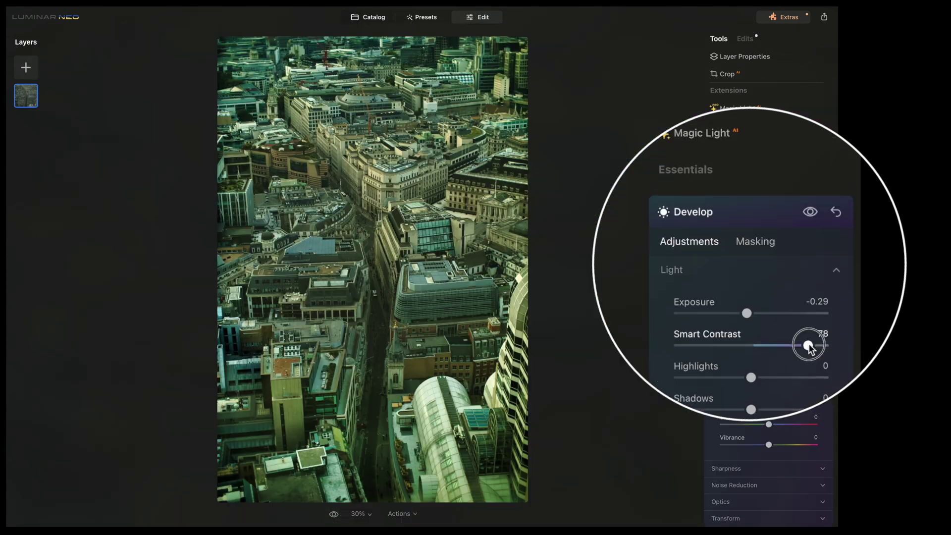
# - Raise Develop Smart Contrast to 39 and collapse the Develop panel
pyautogui.moveTo(806, 342); pyautogui.dragTo(780, 294)
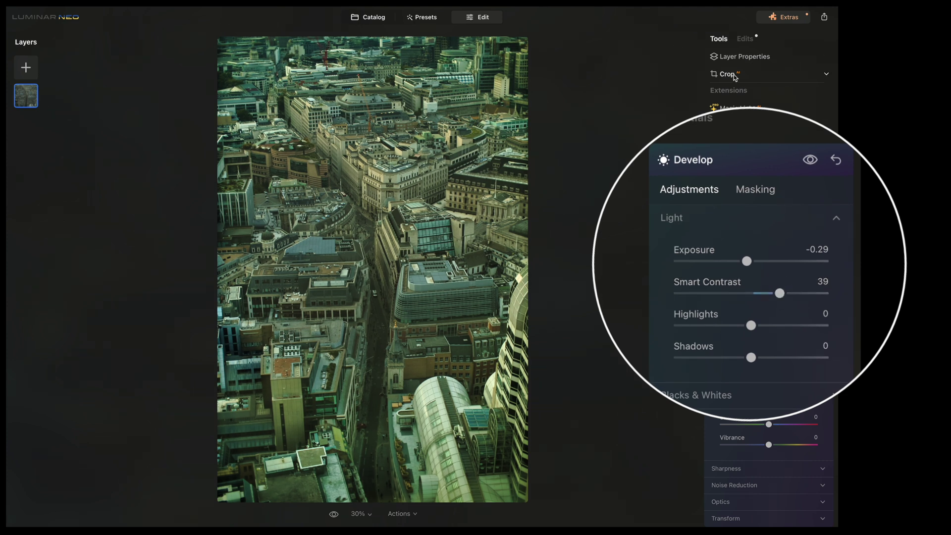
pyautogui.click(695, 157)
pyautogui.scroll(3, 694, 157)
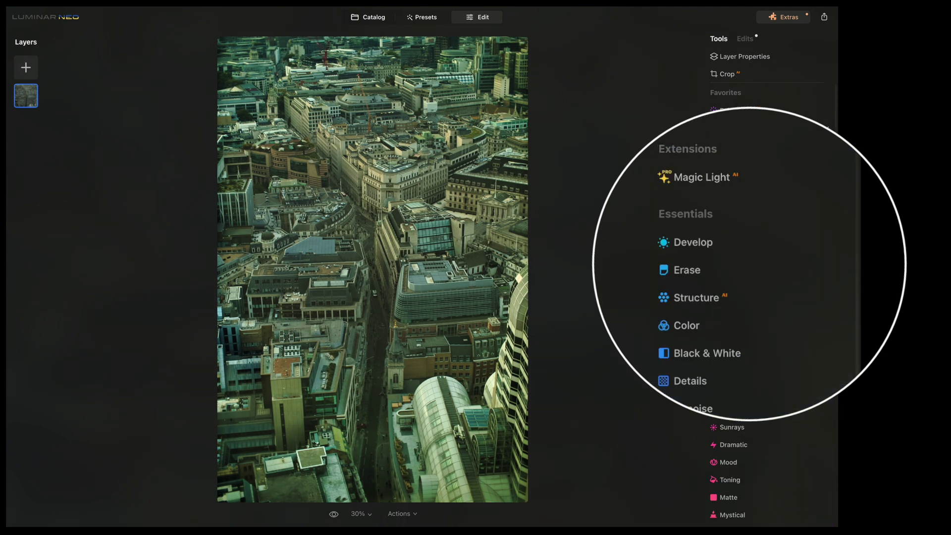
pyautogui.scroll(3, 695, 157)
# - Set Remove Color Cast in the Color tool to 37 to neutralise the tint
pyautogui.click(771, 137)
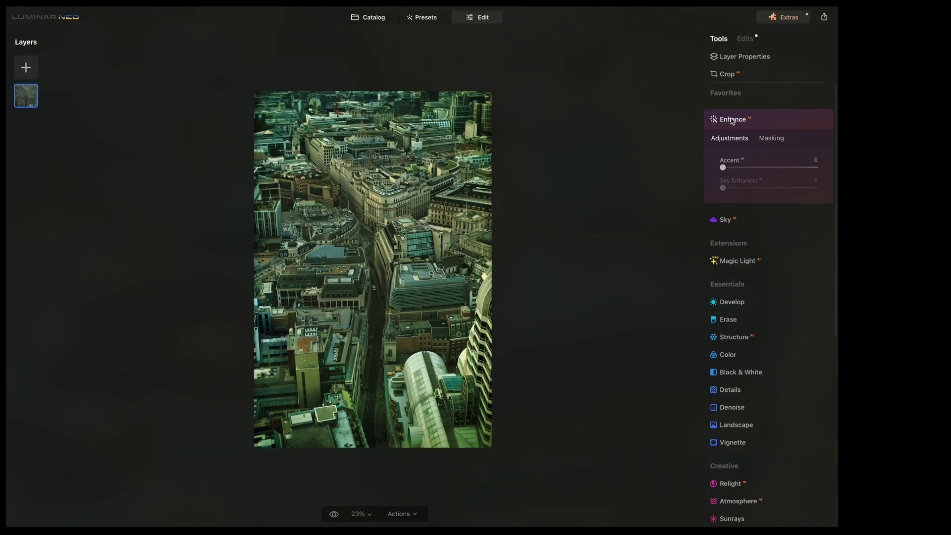
pyautogui.click(732, 120)
pyautogui.click(733, 264)
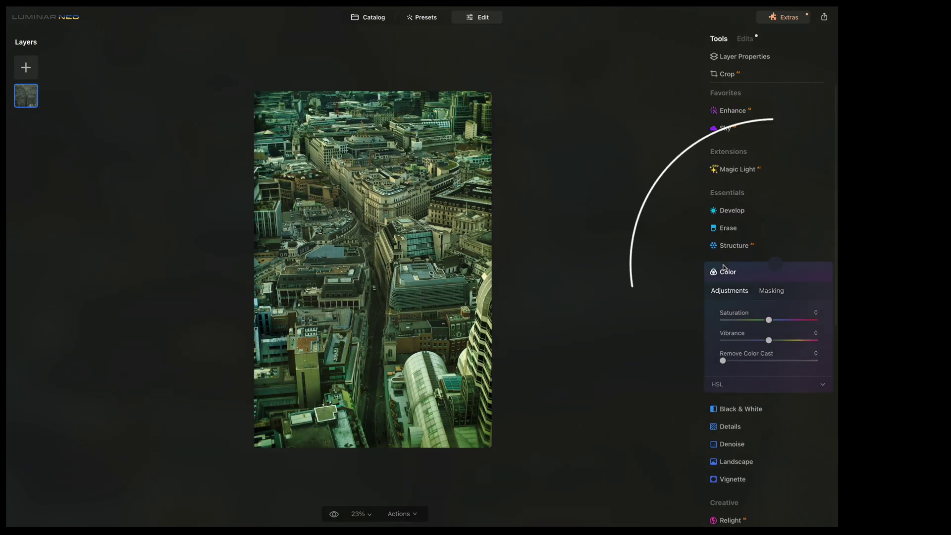
pyautogui.moveTo(721, 357); pyautogui.dragTo(738, 359)
pyautogui.moveTo(721, 317); pyautogui.dragTo(754, 320)
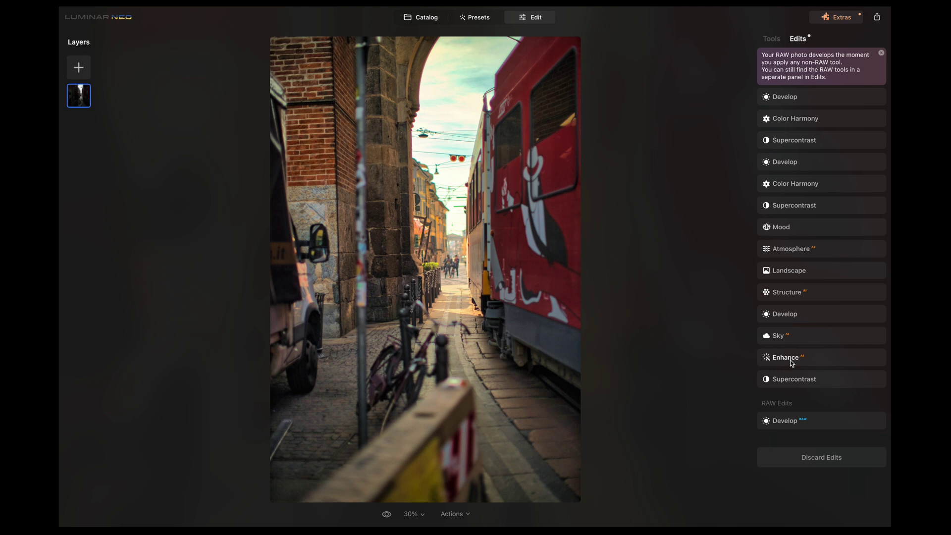
# - Reset Supercontrast, set Highlights and Midtones Contrast to about 50 and raise both balances
pyautogui.click(790, 380)
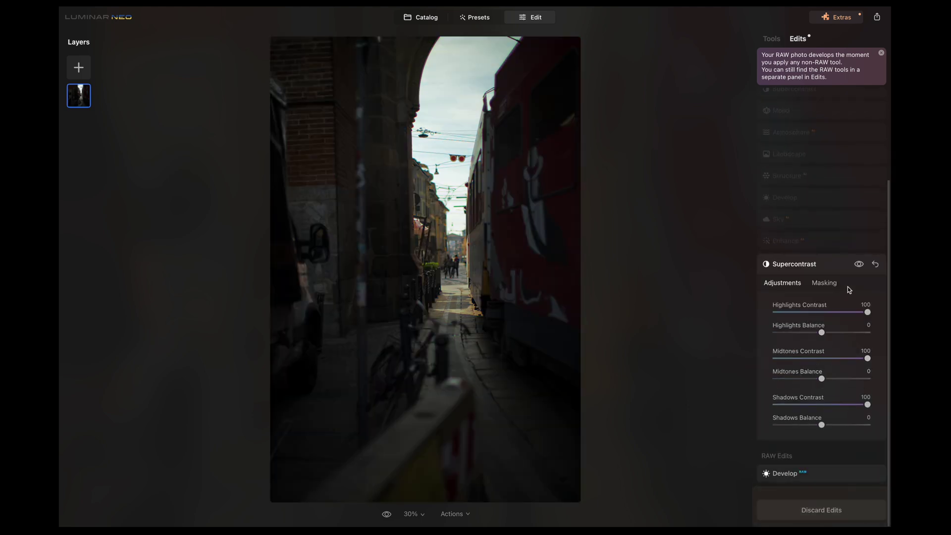
pyautogui.click(876, 266)
pyautogui.moveTo(774, 312); pyautogui.dragTo(819, 313)
pyautogui.moveTo(741, 248); pyautogui.dragTo(801, 253)
pyautogui.moveTo(694, 290); pyautogui.dragTo(778, 294)
pyautogui.moveTo(766, 320)
pyautogui.mouseDown()
pyautogui.moveTo(803, 326)
pyautogui.moveTo(771, 322)
pyautogui.moveTo(779, 327)
pyautogui.mouseUp()
# - Set Shadows Contrast 100 and Balance -100, then refine Highlights Contrast 52 and Balance 69
pyautogui.moveTo(693, 361); pyautogui.dragTo(842, 362)
pyautogui.moveTo(792, 392); pyautogui.dragTo(575, 393)
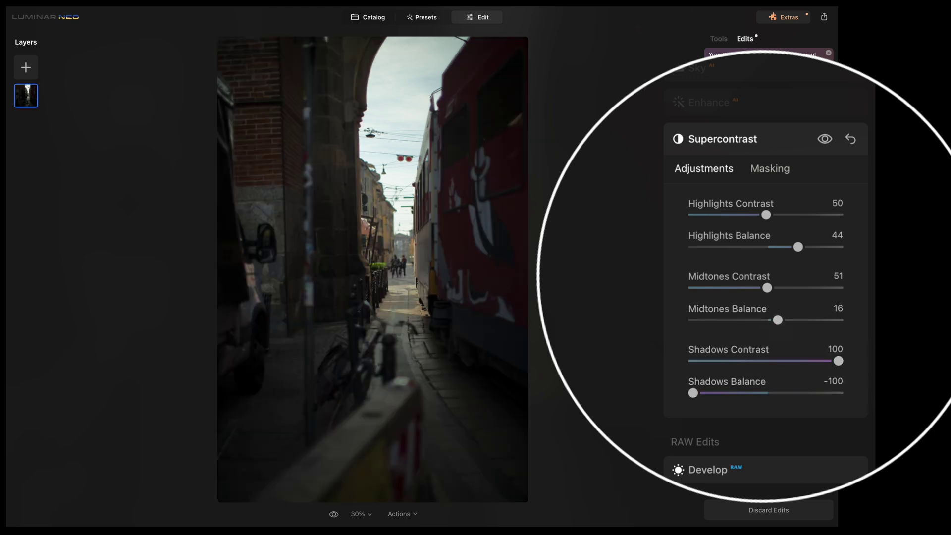
pyautogui.moveTo(766, 214)
pyautogui.mouseDown()
pyautogui.moveTo(650, 227)
pyautogui.moveTo(798, 218)
pyautogui.moveTo(770, 215)
pyautogui.mouseUp()
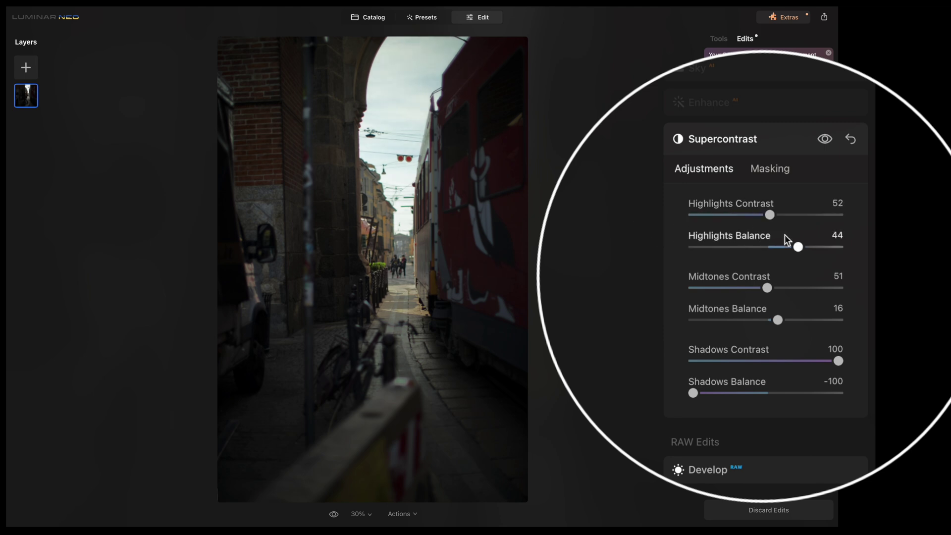
pyautogui.moveTo(774, 249); pyautogui.dragTo(812, 246)
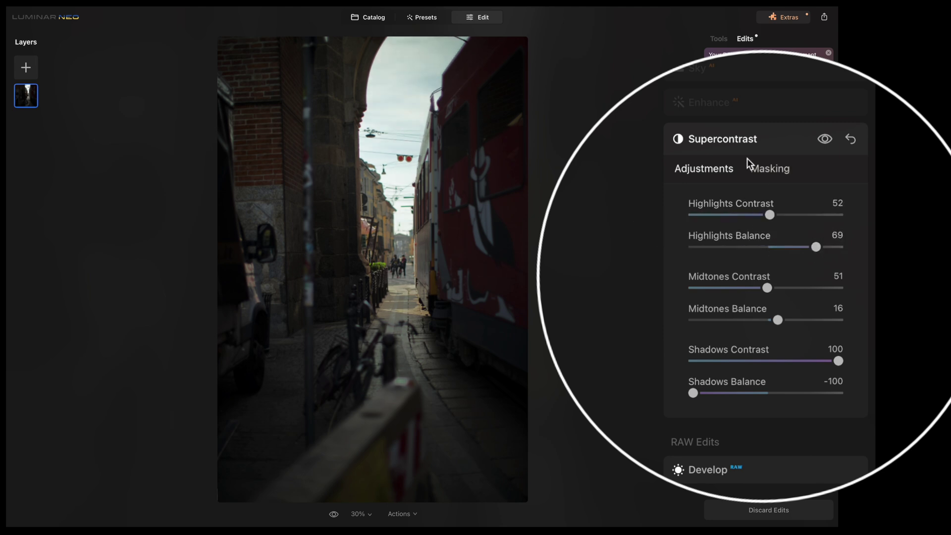
pyautogui.scroll(-10, 734, 141)
pyautogui.scroll(-5, 734, 142)
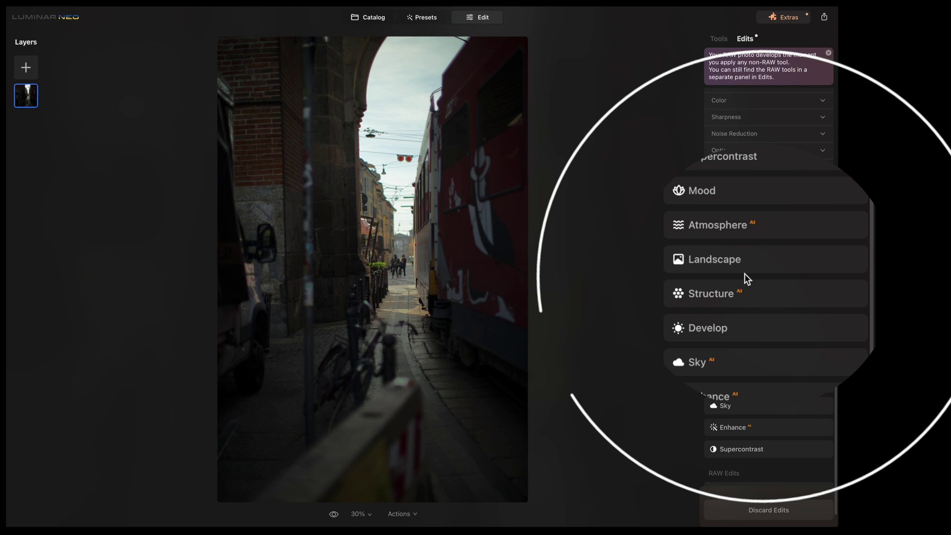
pyautogui.click(731, 428)
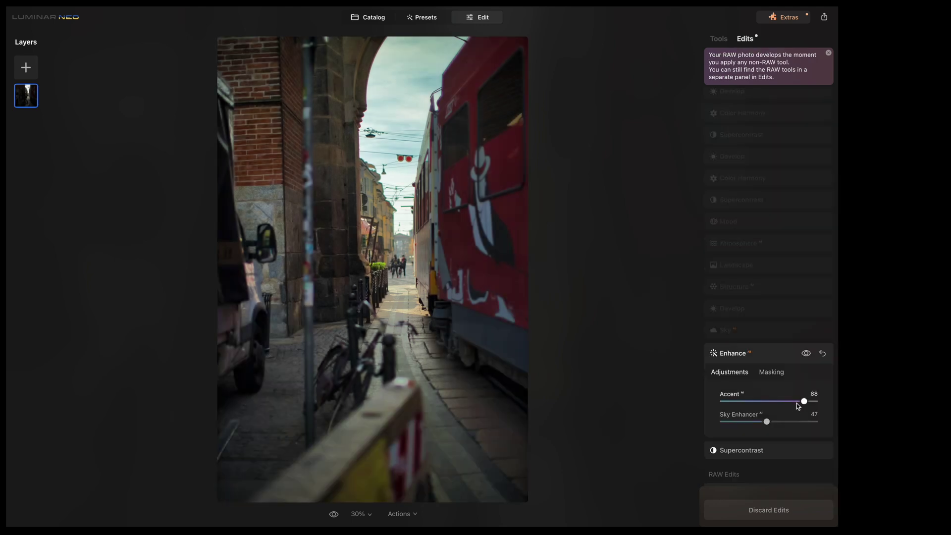
pyautogui.click(731, 359)
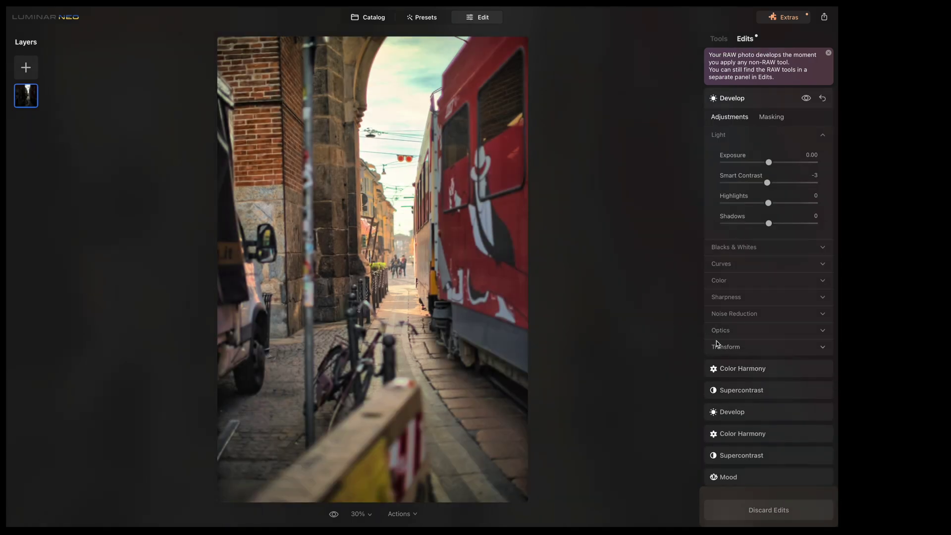
# - Set Develop Exposure -0.54, Smart Contrast 41, Highlights -19 and Shadows 17
pyautogui.moveTo(769, 162); pyautogui.dragTo(765, 162)
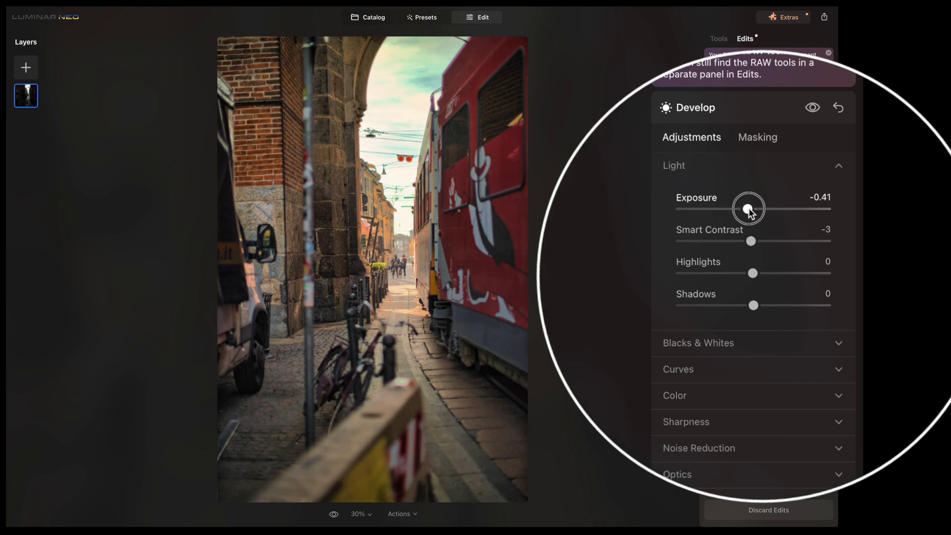
pyautogui.moveTo(749, 210); pyautogui.dragTo(748, 208)
pyautogui.moveTo(751, 242); pyautogui.dragTo(784, 241)
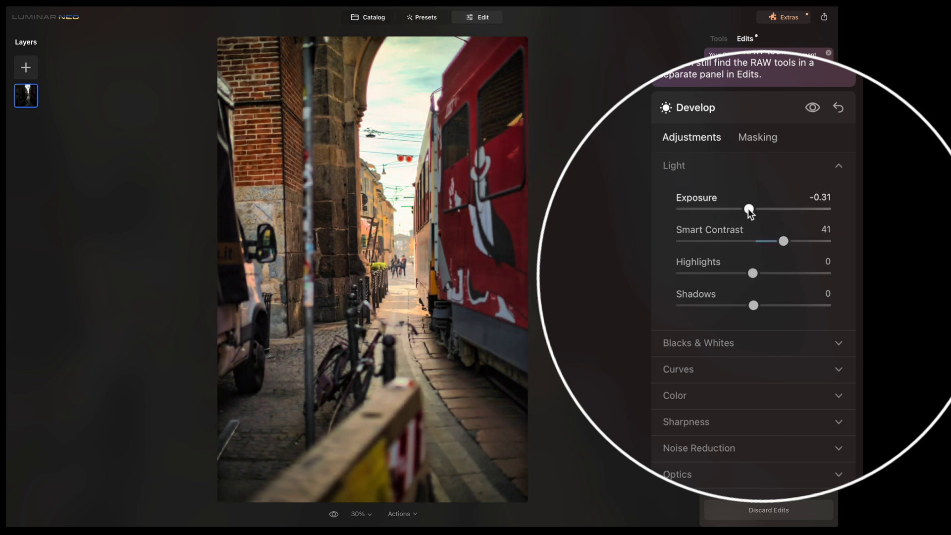
pyautogui.moveTo(748, 209); pyautogui.dragTo(747, 211)
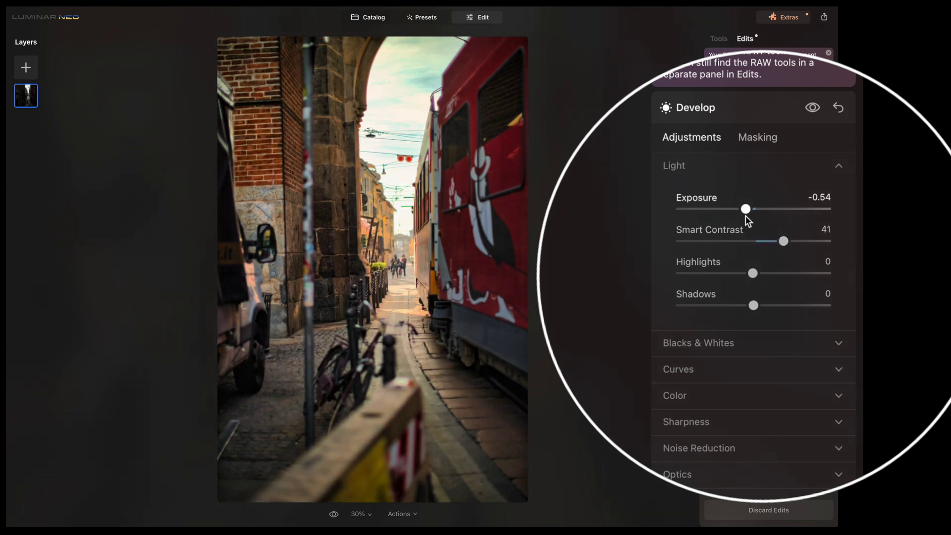
pyautogui.moveTo(751, 273)
pyautogui.mouseDown()
pyautogui.moveTo(700, 271)
pyautogui.moveTo(737, 274)
pyautogui.mouseUp()
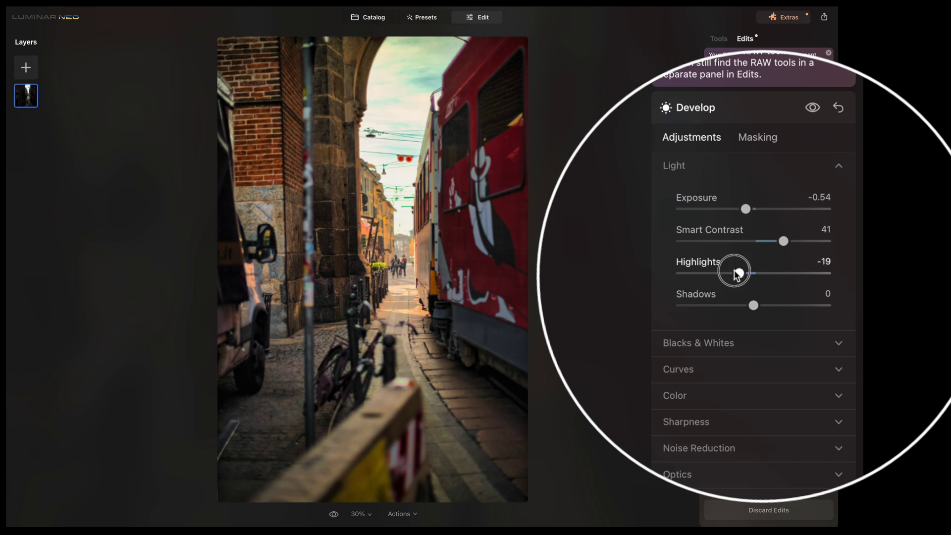
pyautogui.moveTo(753, 305); pyautogui.dragTo(766, 306)
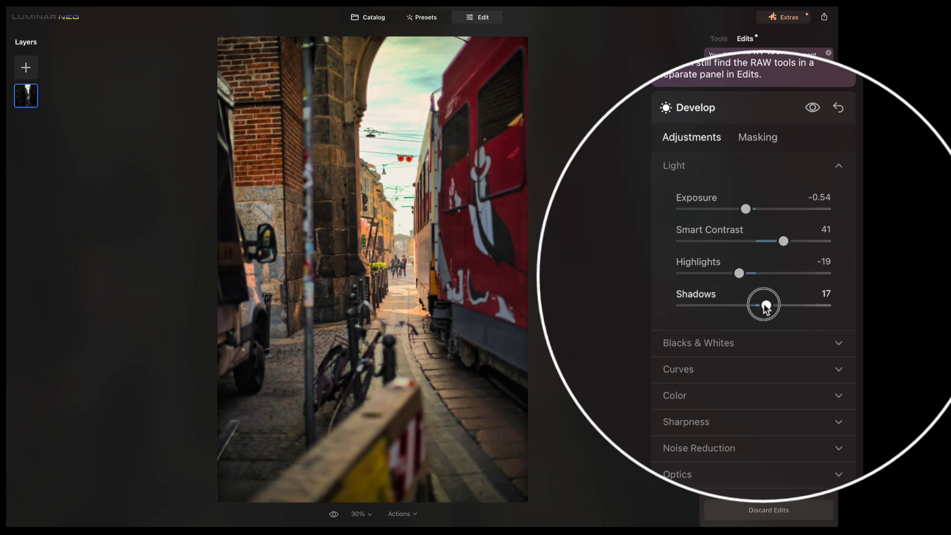
pyautogui.click(737, 99)
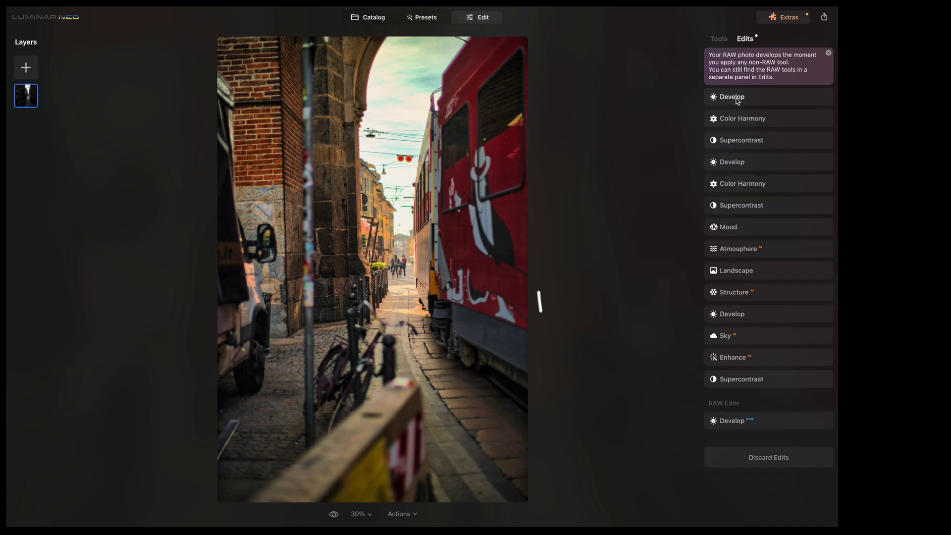
# - Compare the Atmosphere haze on and off at 100% zoom, then set its Amount to 78
pyautogui.click(770, 251)
pyautogui.click(388, 257)
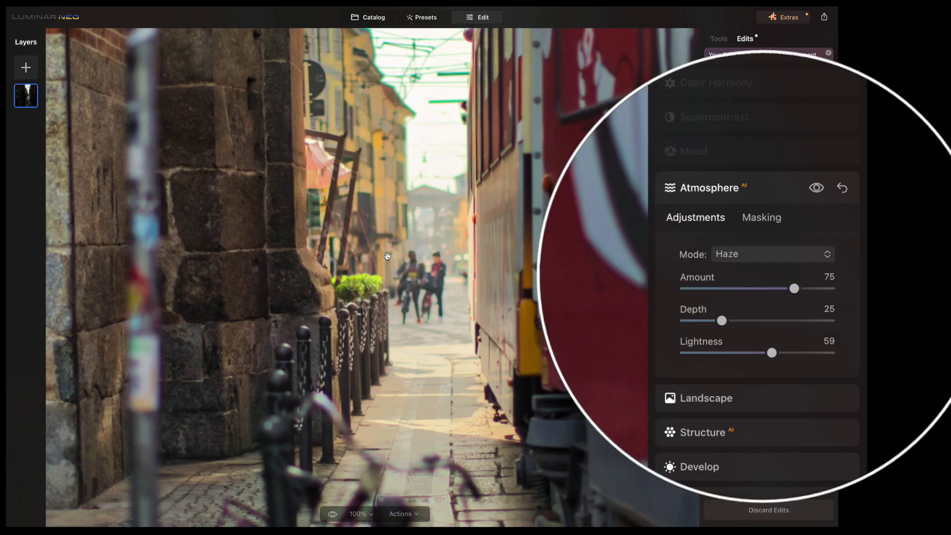
pyautogui.click(816, 188)
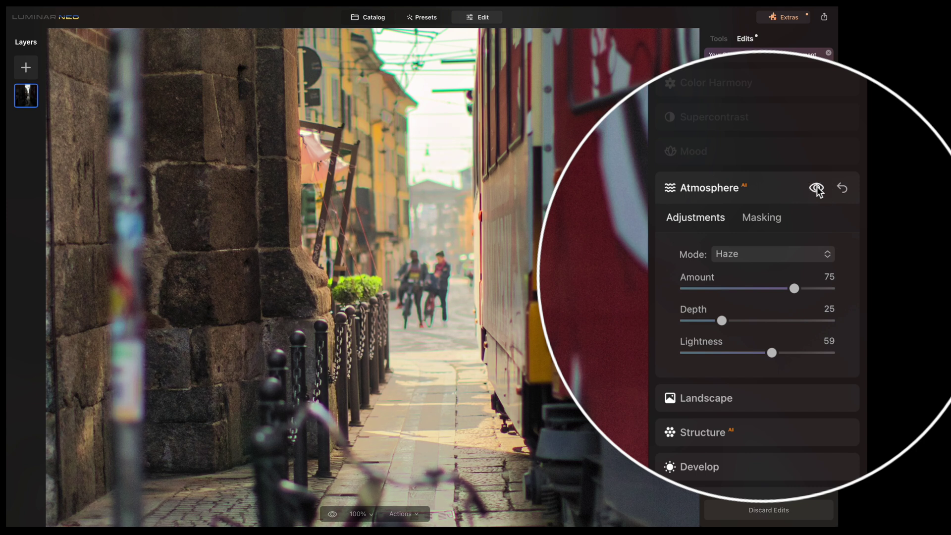
pyautogui.click(817, 189)
pyautogui.click(817, 190)
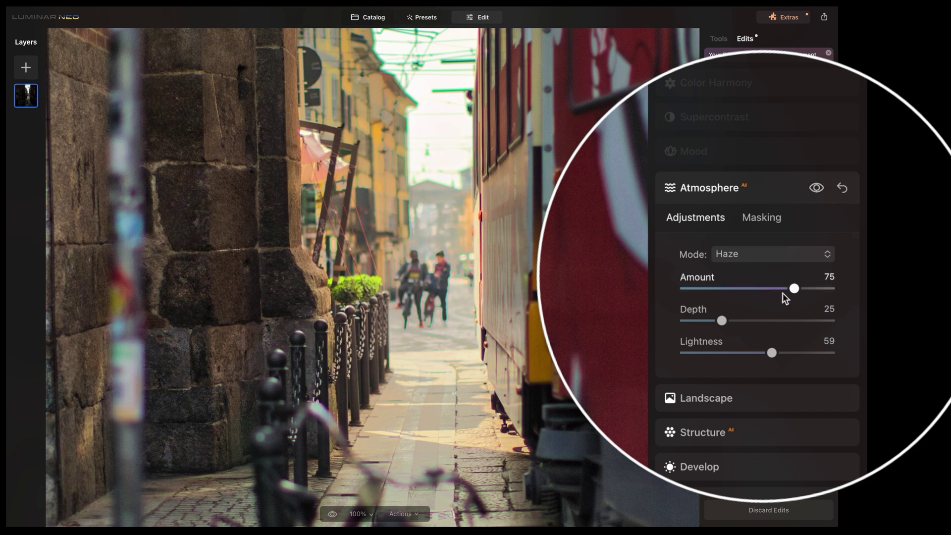
pyautogui.moveTo(790, 291); pyautogui.dragTo(762, 290)
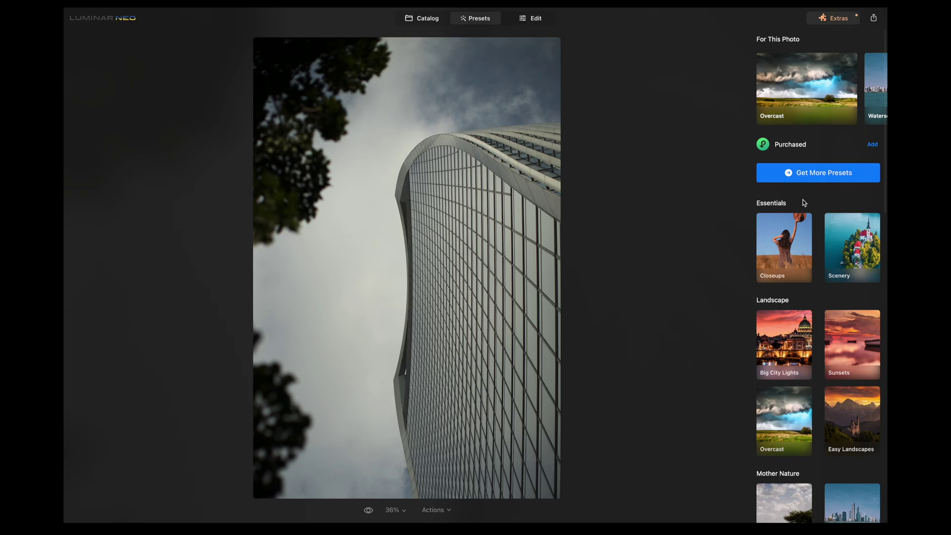
# - Preview Scenery presets like Clear & Sharp, More Volume and Clear Skies, then apply Fast Fix
pyautogui.scroll(-1, 804, 202)
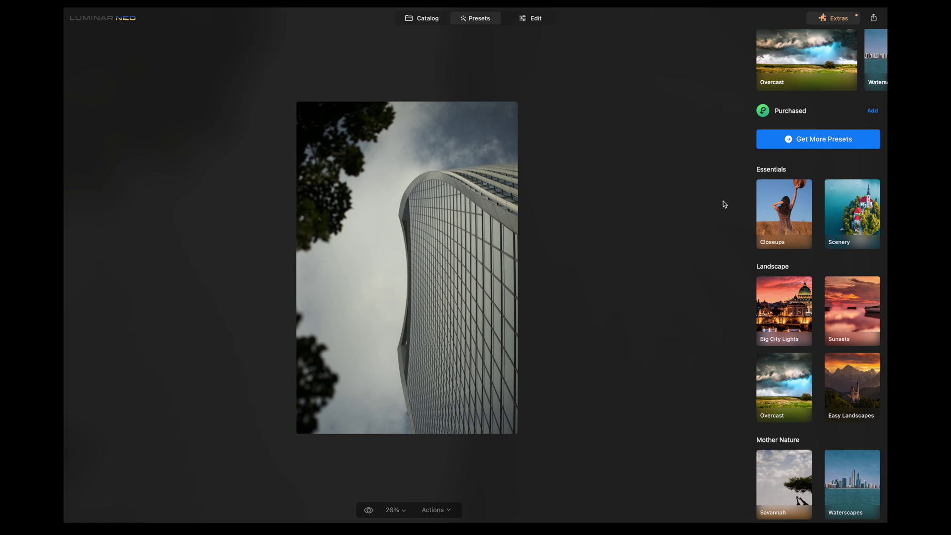
pyautogui.click(851, 212)
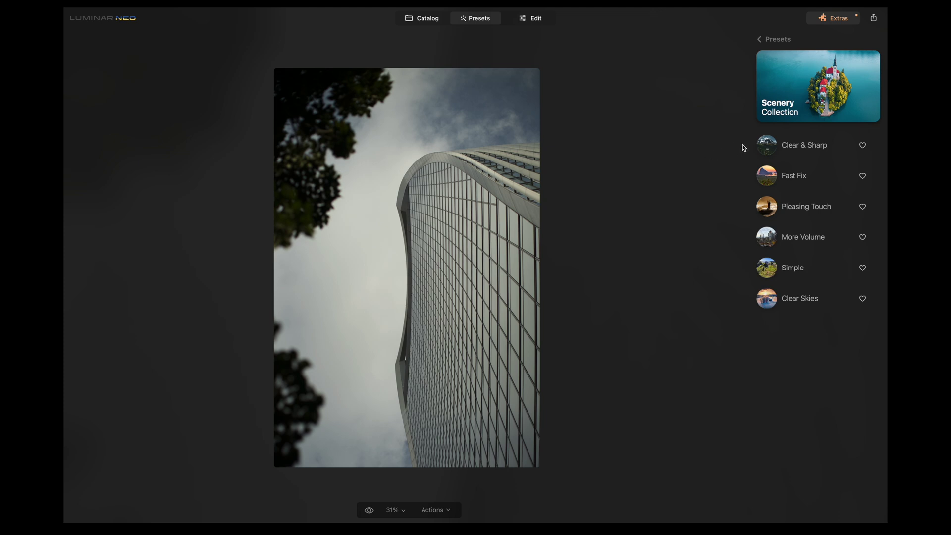
pyautogui.click(798, 146)
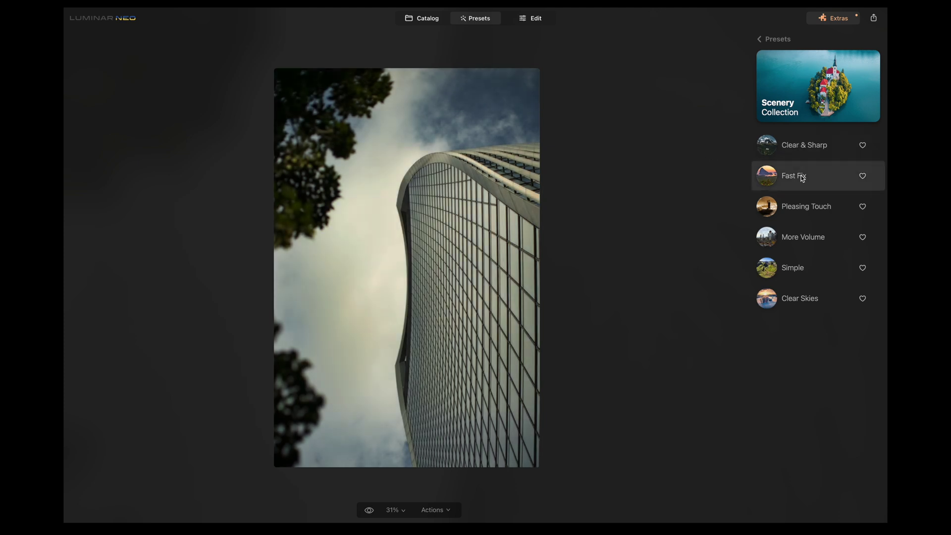
pyautogui.click(804, 201)
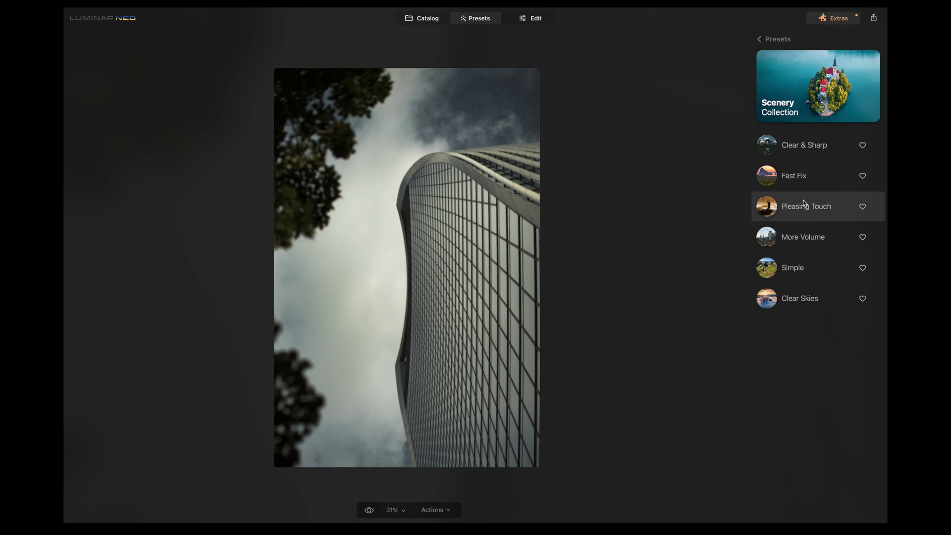
pyautogui.click(803, 243)
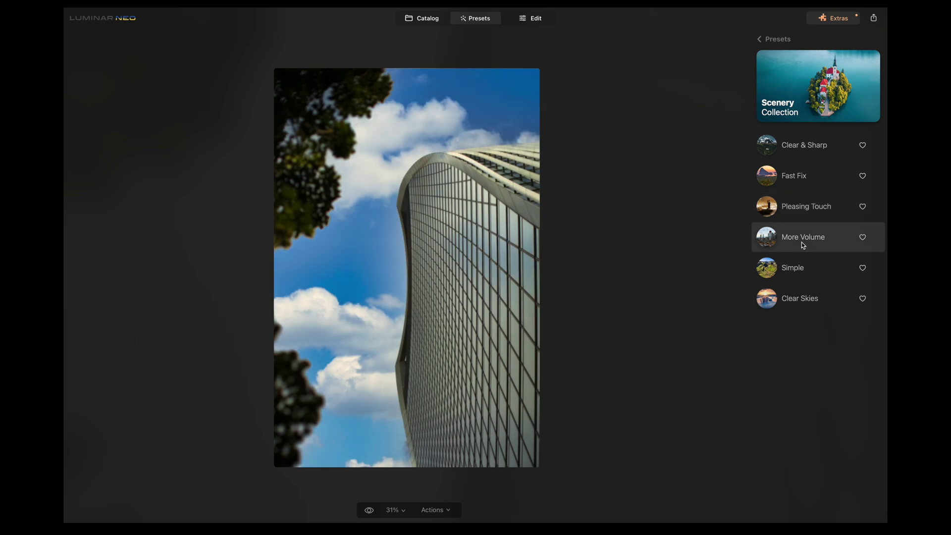
pyautogui.click(800, 261)
pyautogui.click(813, 292)
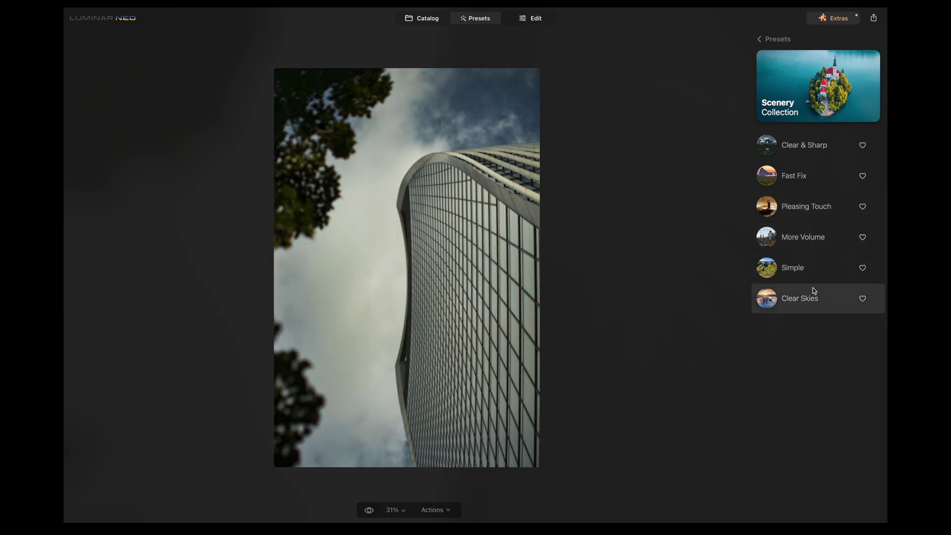
pyautogui.click(815, 277)
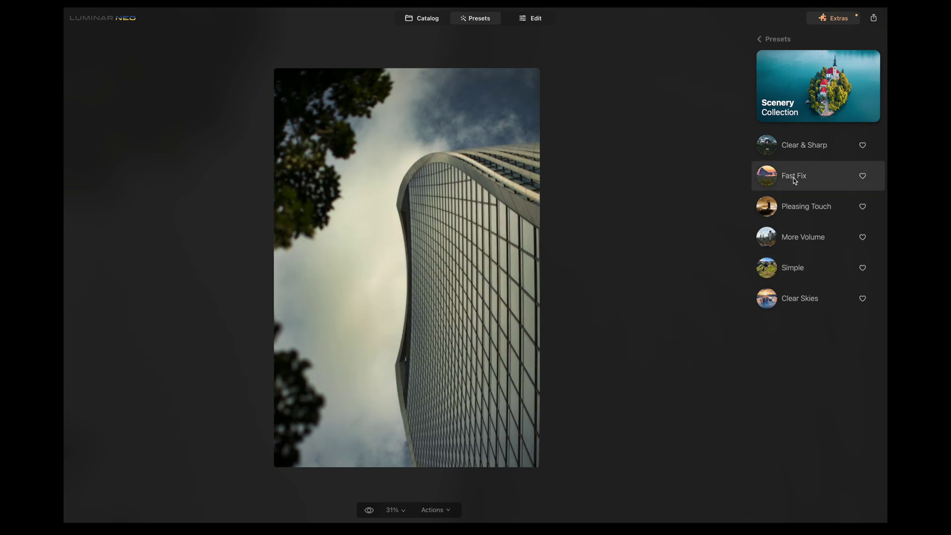
pyautogui.click(807, 176)
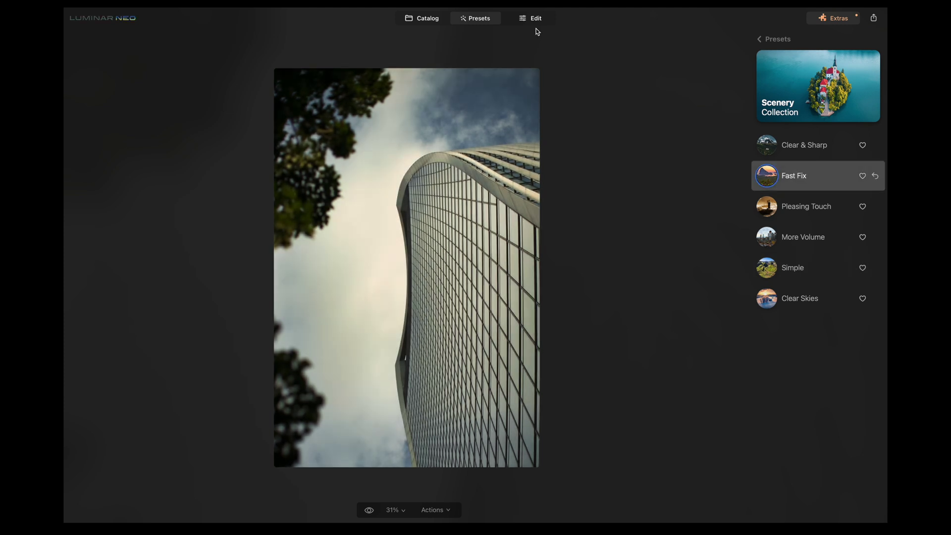
pyautogui.click(530, 18)
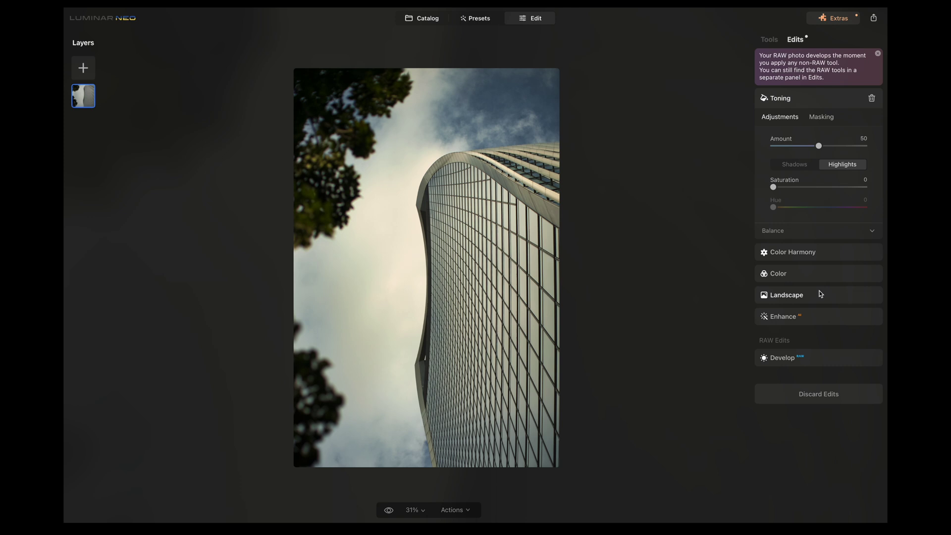
# - Keep the Luminar Default profile, raise Develop Exposure to 0.23 and lift the Shadows
pyautogui.click(800, 99)
pyautogui.click(783, 223)
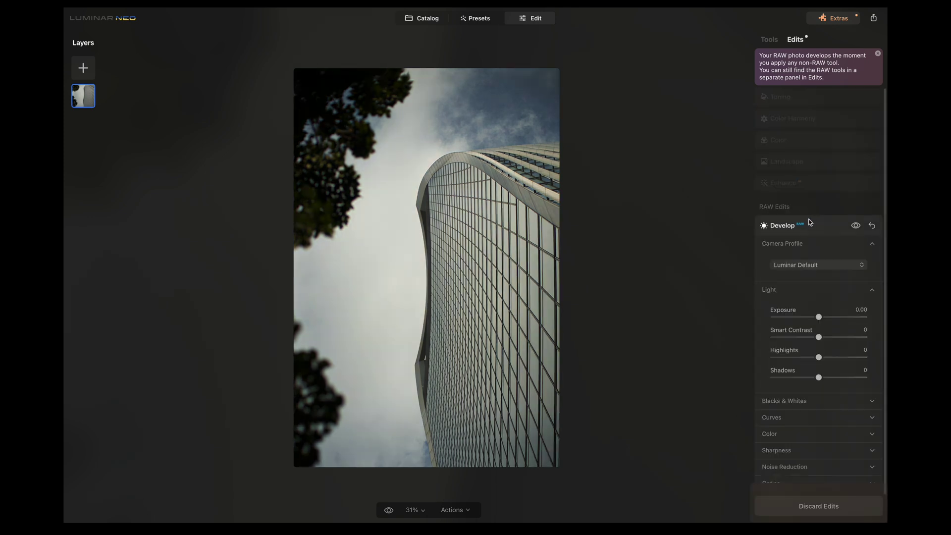
pyautogui.click(831, 233)
pyautogui.click(832, 233)
pyautogui.moveTo(819, 287); pyautogui.dragTo(830, 307)
pyautogui.moveTo(819, 347); pyautogui.dragTo(834, 347)
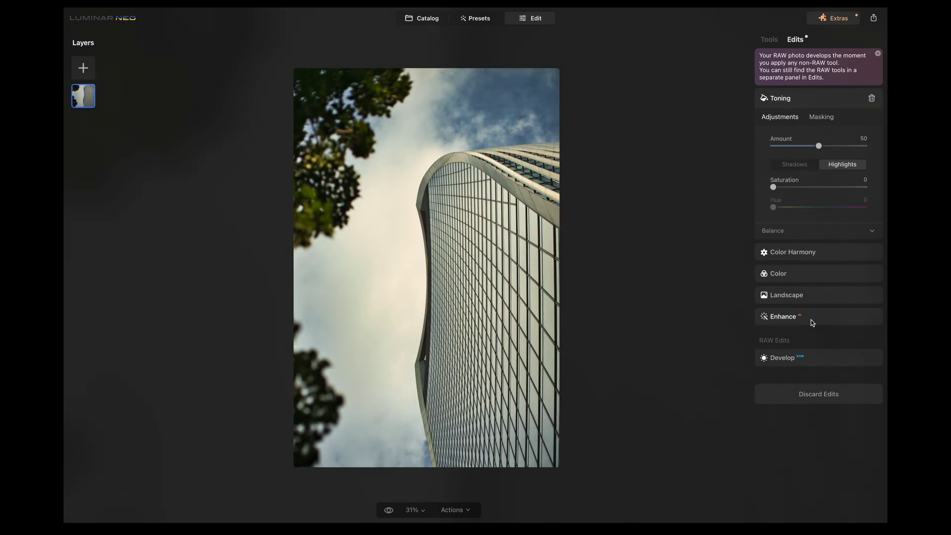
# - Boost Enhance Accent and Sky Enhancer for a more dramatic sky
pyautogui.click(811, 320)
pyautogui.moveTo(793, 231); pyautogui.dragTo(863, 232)
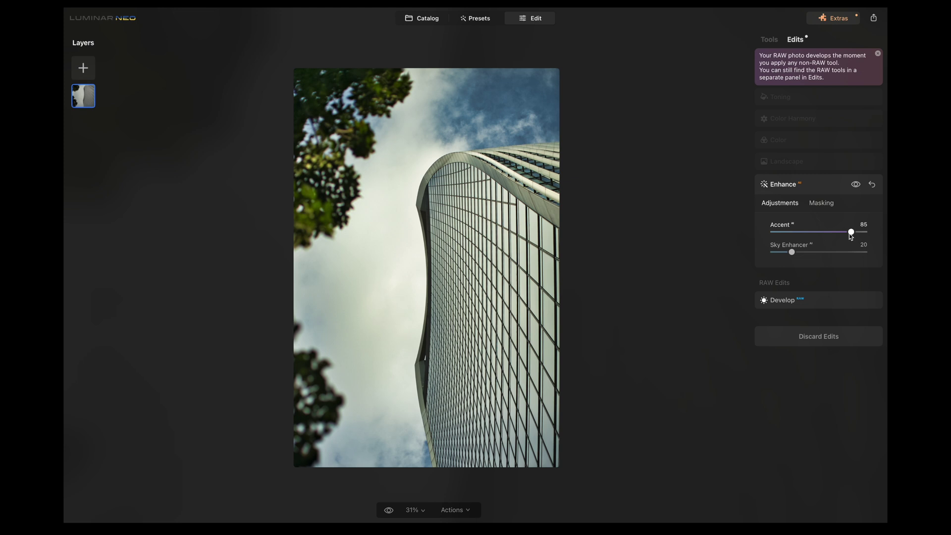
pyautogui.moveTo(812, 252); pyautogui.dragTo(847, 259)
# - Set Landscape Golden Hour to 35 and Dehaze to 19, and raise Foliage Enhancer
pyautogui.click(812, 306)
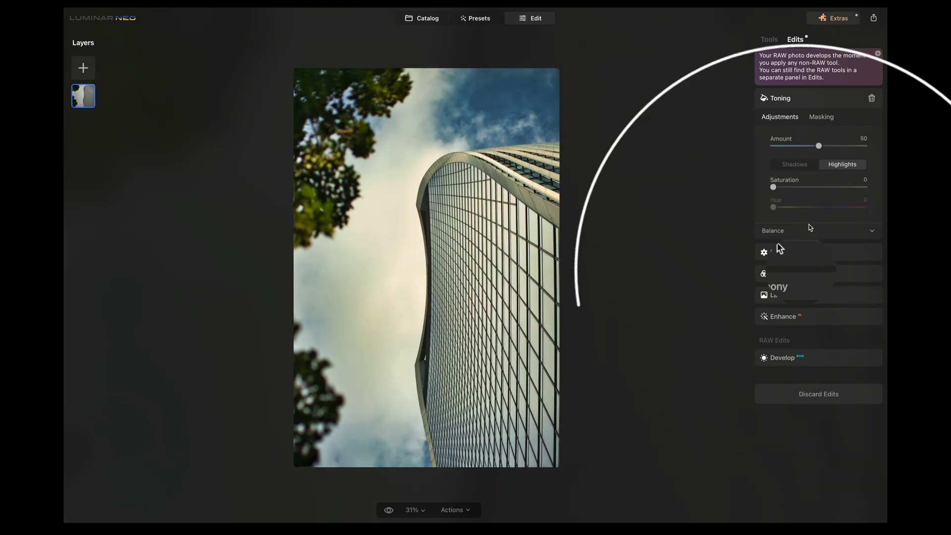
pyautogui.click(818, 259)
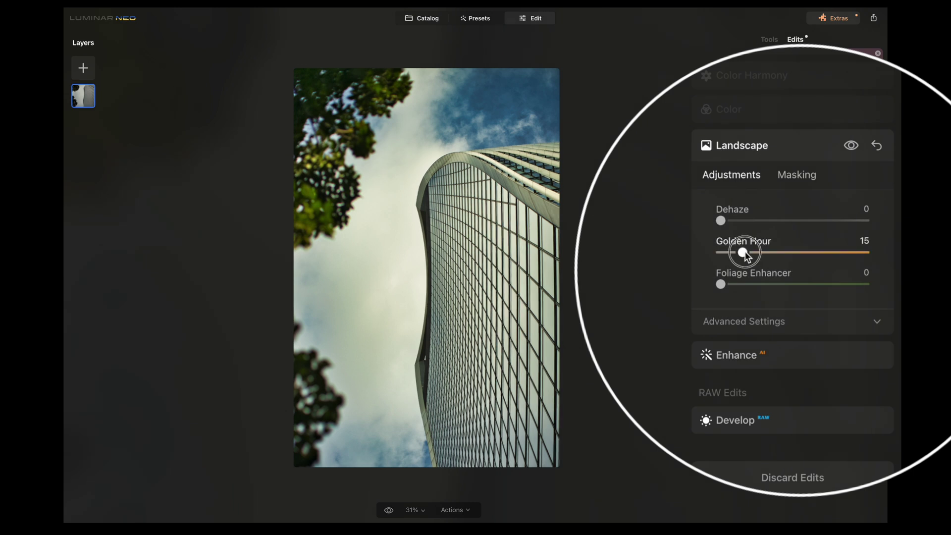
pyautogui.moveTo(742, 252); pyautogui.dragTo(777, 258)
pyautogui.moveTo(721, 221); pyautogui.dragTo(754, 225)
pyautogui.moveTo(720, 284); pyautogui.dragTo(746, 281)
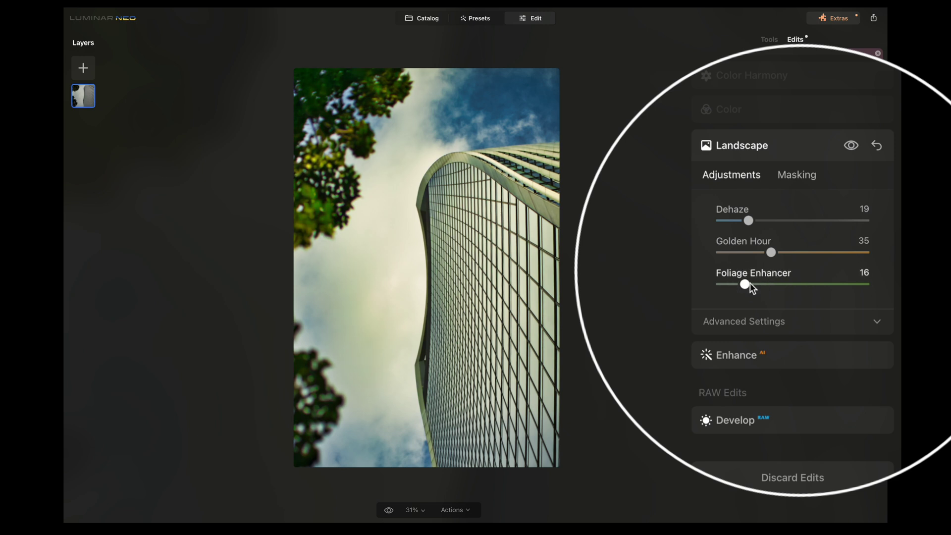
# - Set Foliage Hue to -25, reduce Foliage Enhancer to 9, and lower Enhance Accent to 72
pyautogui.click(782, 322)
pyautogui.moveTo(791, 365)
pyautogui.mouseDown()
pyautogui.moveTo(773, 362)
pyautogui.moveTo(818, 362)
pyautogui.moveTo(737, 362)
pyautogui.moveTo(772, 365)
pyautogui.mouseUp()
pyautogui.moveTo(745, 284); pyautogui.dragTo(731, 290)
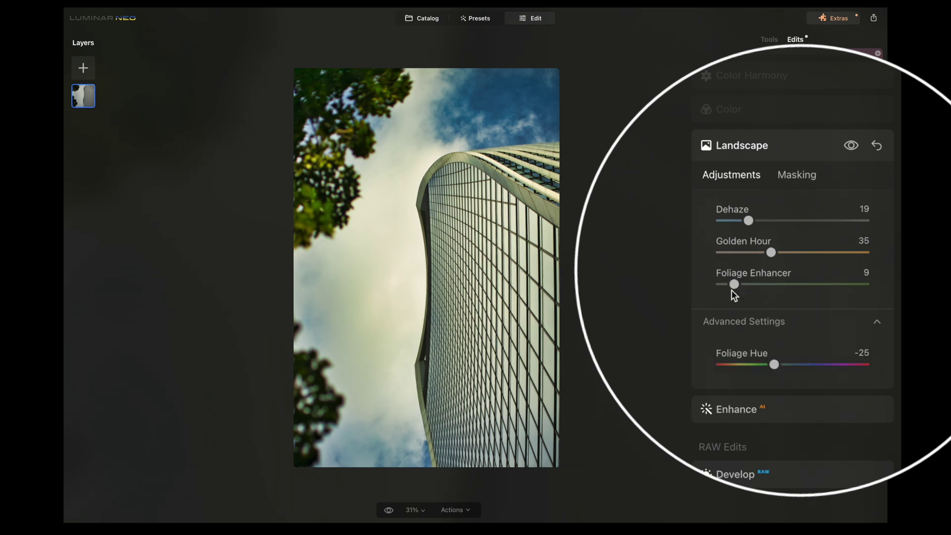
pyautogui.click(791, 421)
pyautogui.moveTo(842, 251); pyautogui.dragTo(839, 237)
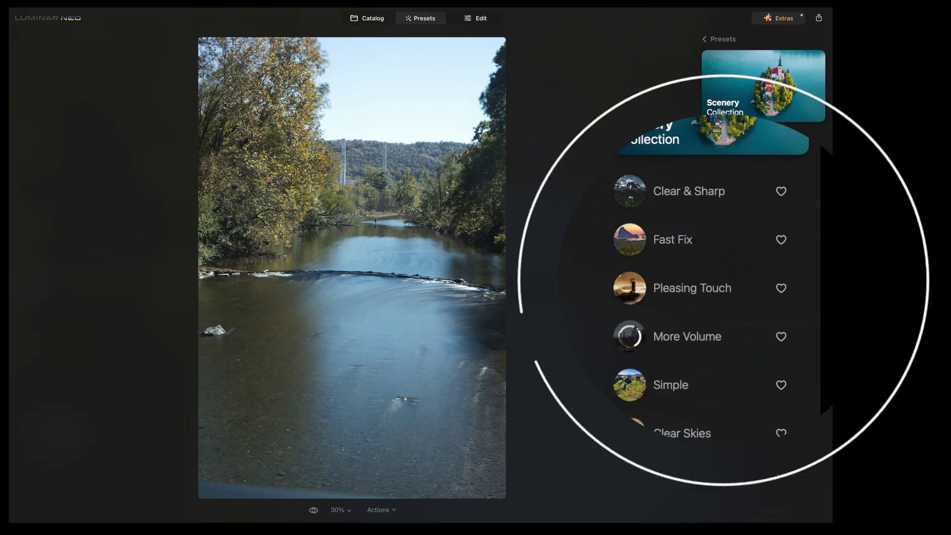
# - Preview Clear & Sharp, Fast Fix and Pleasing Touch, then apply More Volume to the river photo
pyautogui.click(740, 146)
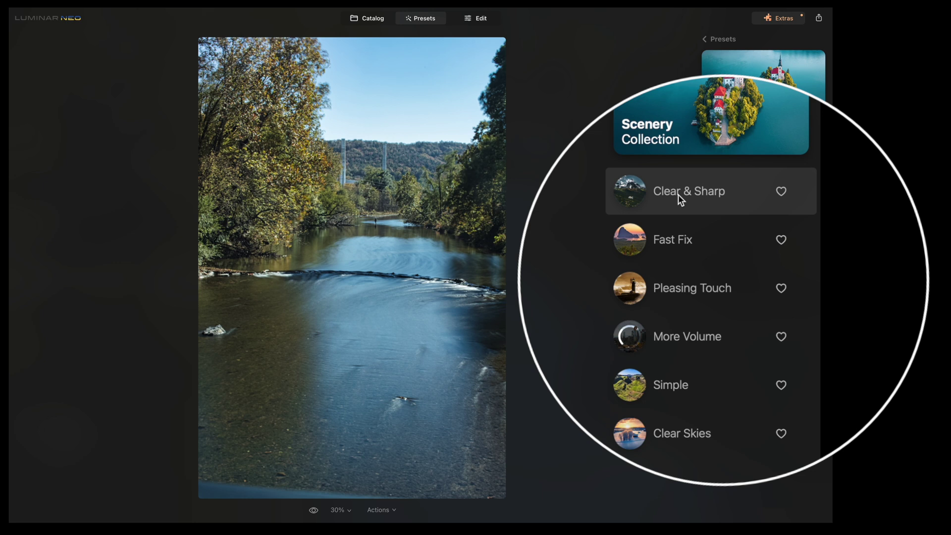
pyautogui.click(688, 237)
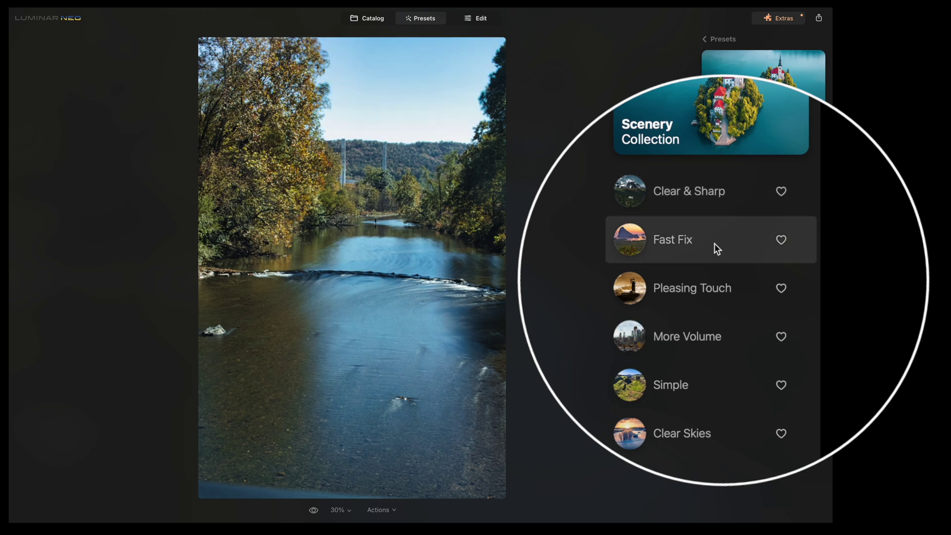
pyautogui.click(717, 278)
pyautogui.click(718, 328)
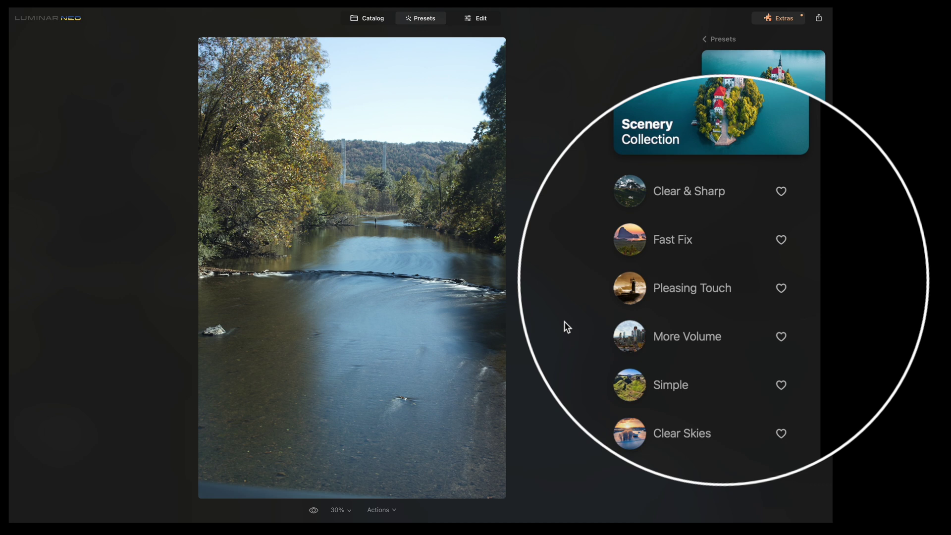
pyautogui.click(730, 332)
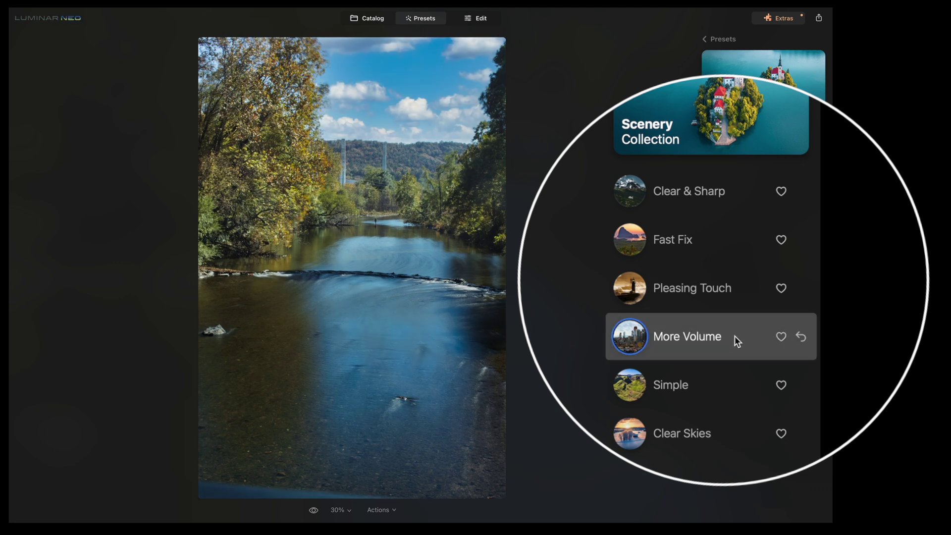
pyautogui.click(490, 18)
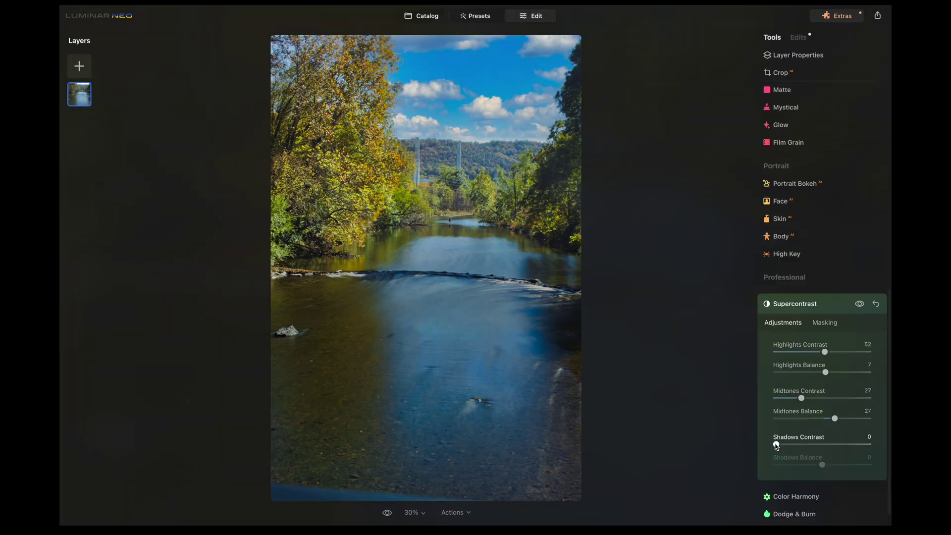
# - Adjust Supercontrast shadows, then set Develop Exposure -0.35, Tint 3 and Saturation -9
pyautogui.moveTo(775, 444); pyautogui.dragTo(839, 462)
pyautogui.click(801, 306)
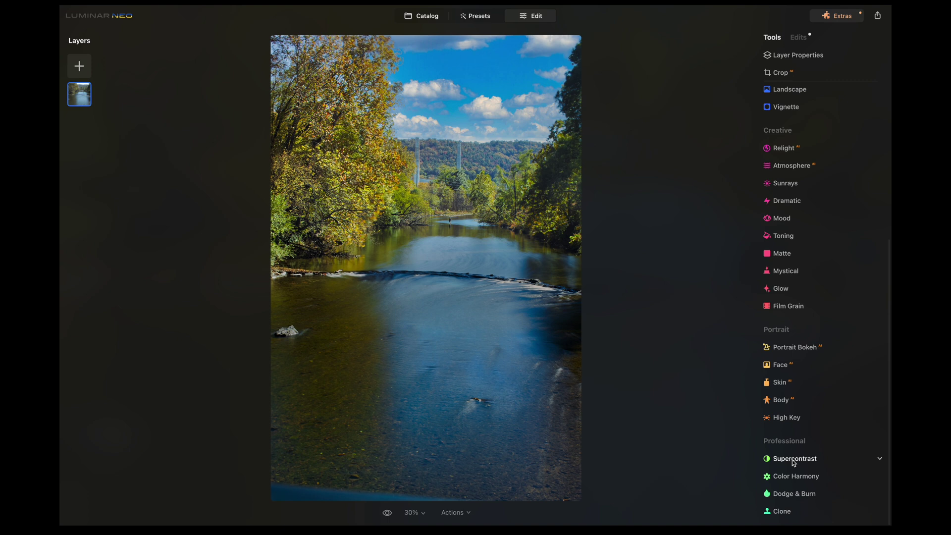
pyautogui.click(790, 210)
pyautogui.moveTo(822, 281); pyautogui.dragTo(819, 282)
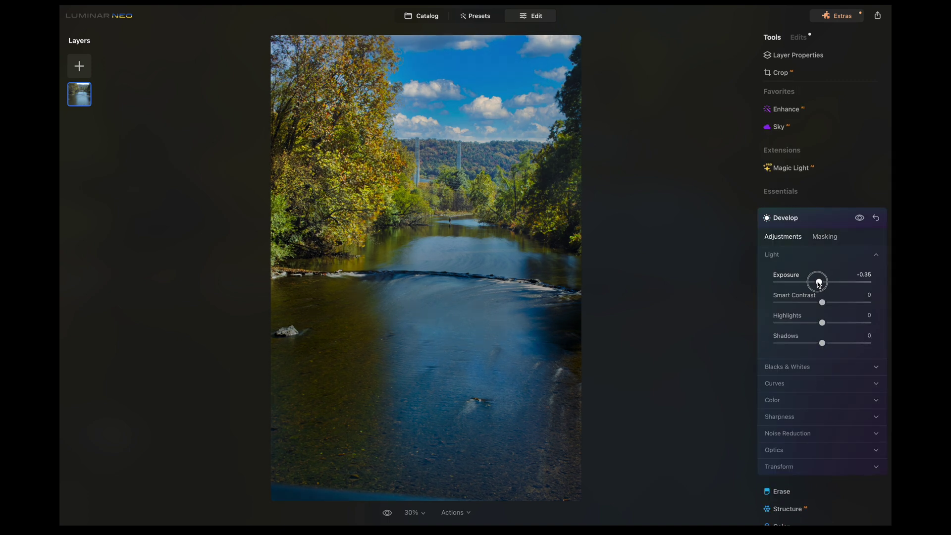
pyautogui.click(793, 400)
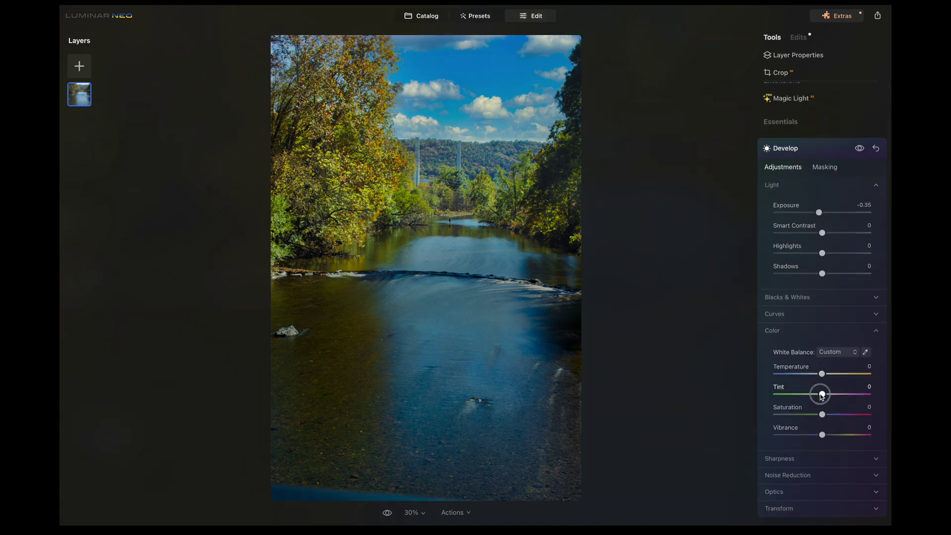
pyautogui.moveTo(823, 396); pyautogui.dragTo(823, 395)
pyautogui.moveTo(823, 414); pyautogui.dragTo(817, 415)
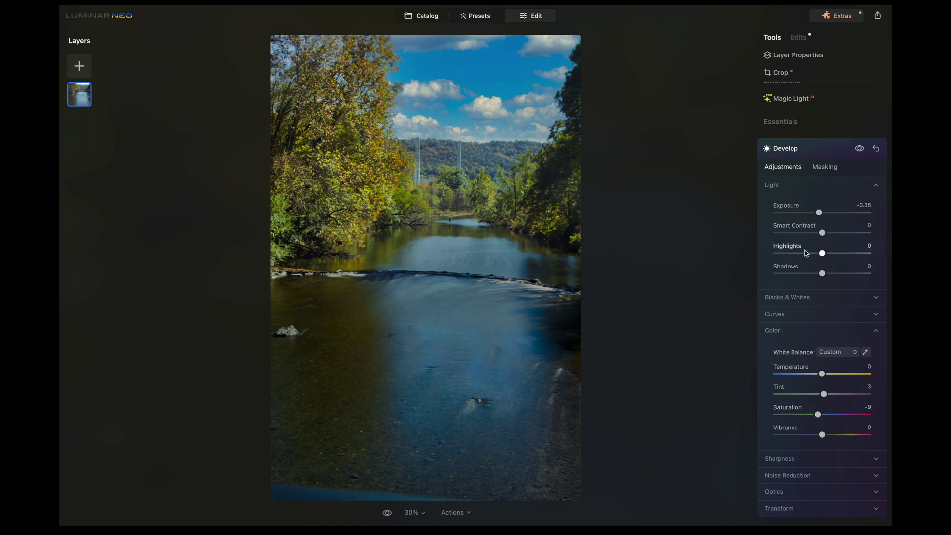
pyautogui.moveTo(822, 273); pyautogui.dragTo(792, 273)
# - Crop the river photo to 5:7 with the left edge pulled inward, then go to the Catalog
pyautogui.click(779, 72)
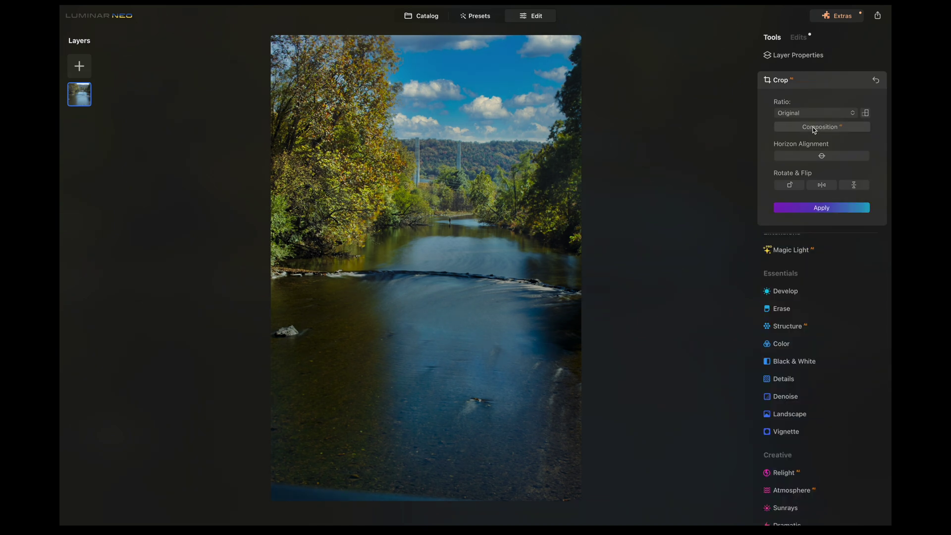
pyautogui.click(812, 113)
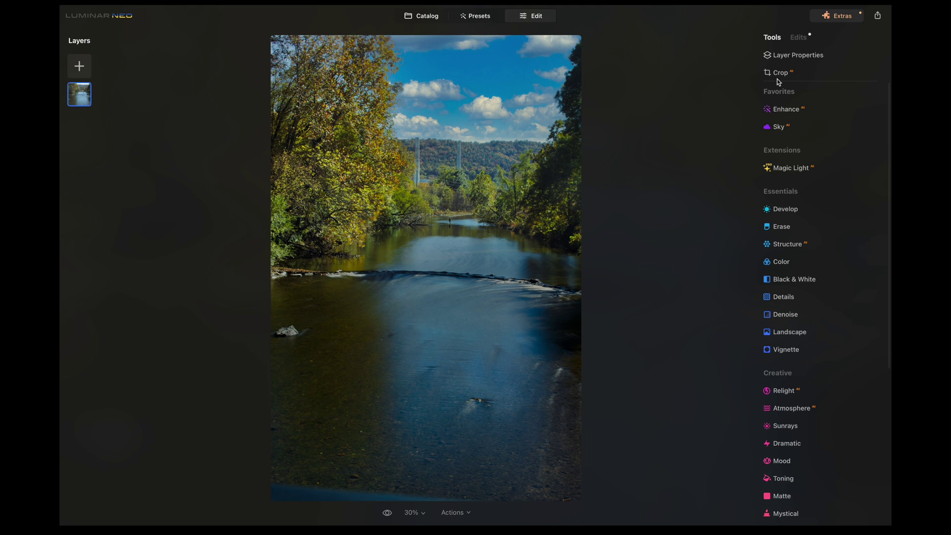
pyautogui.click(778, 74)
pyautogui.moveTo(271, 219); pyautogui.dragTo(314, 219)
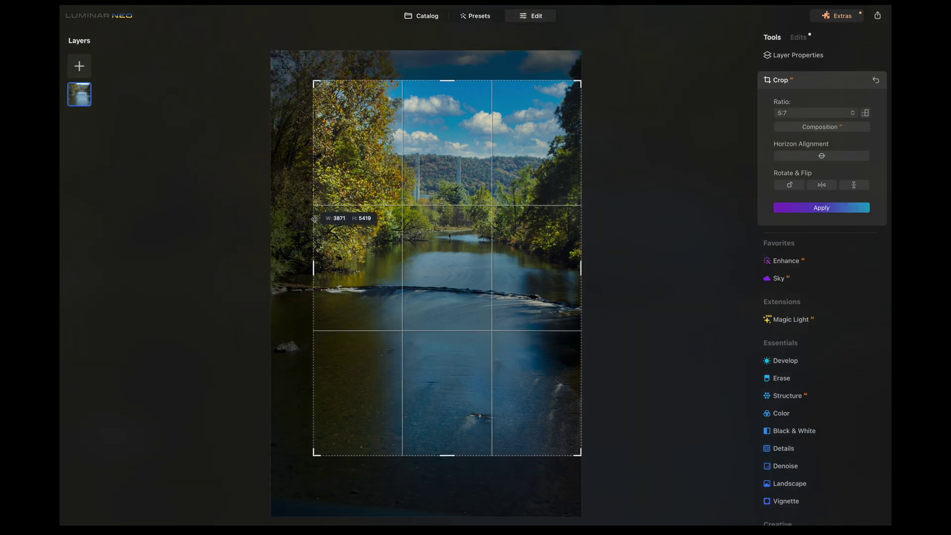
pyautogui.press('Return')
pyautogui.click(430, 18)
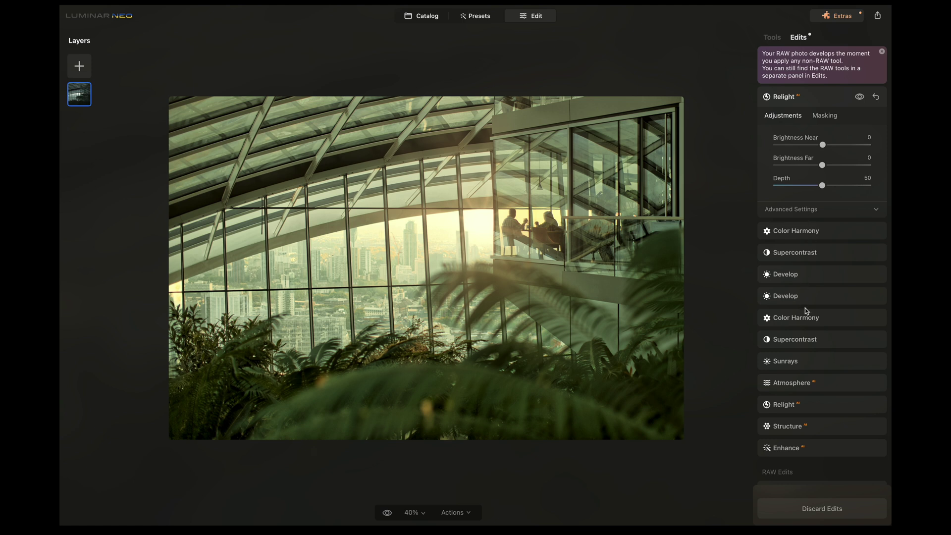
# - Lower the atrium photo's Sunrays amount and reset the effect
pyautogui.click(806, 362)
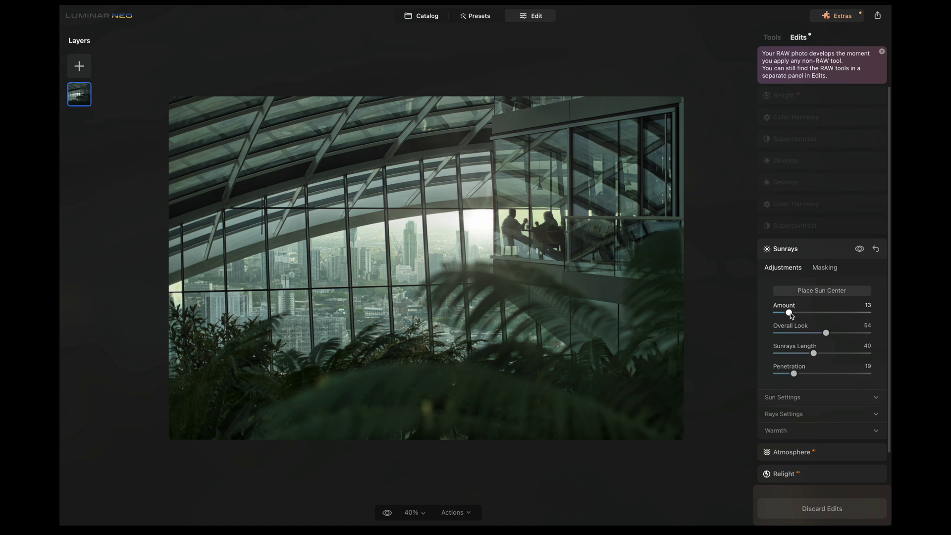
pyautogui.moveTo(790, 314); pyautogui.dragTo(782, 314)
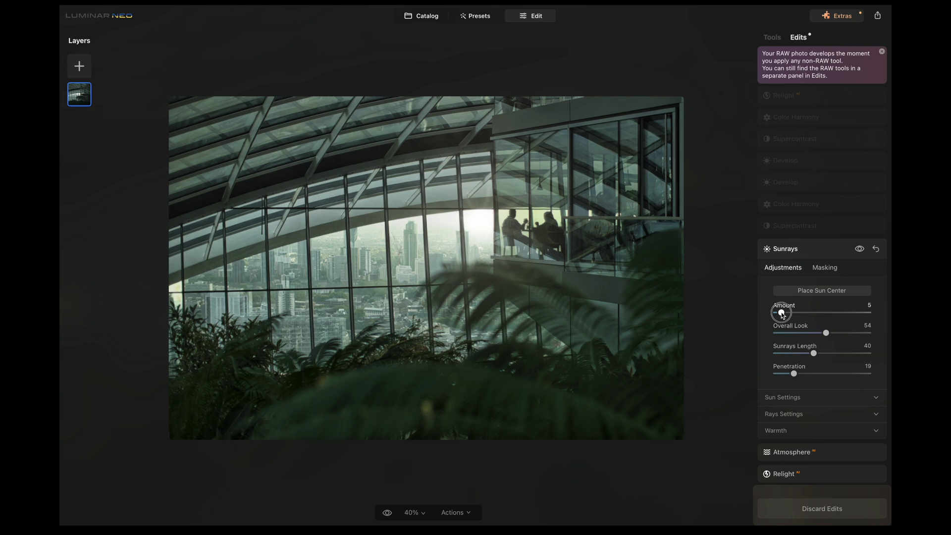
pyautogui.click(875, 250)
# - Toggle the before/after view to compare the edit with the original photo
pyautogui.click(771, 39)
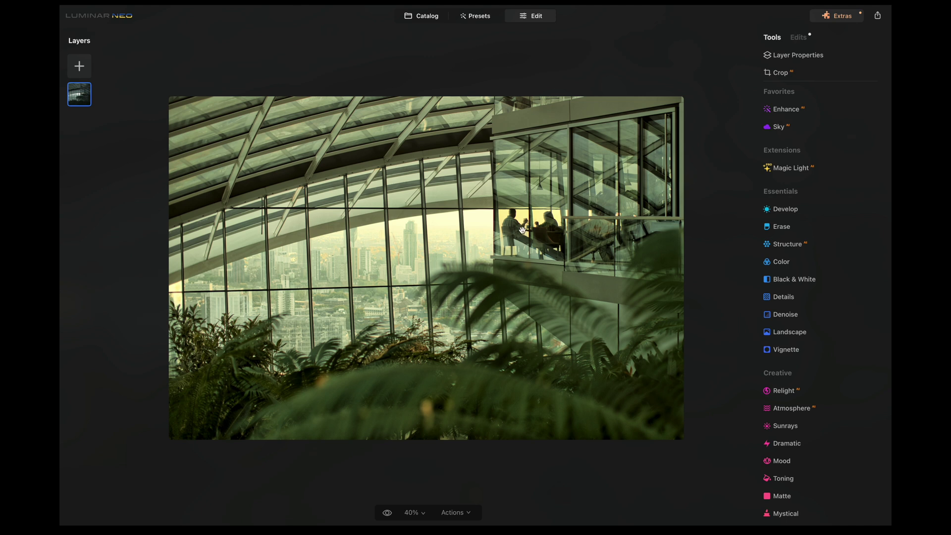
pyautogui.scroll(2, 493, 229)
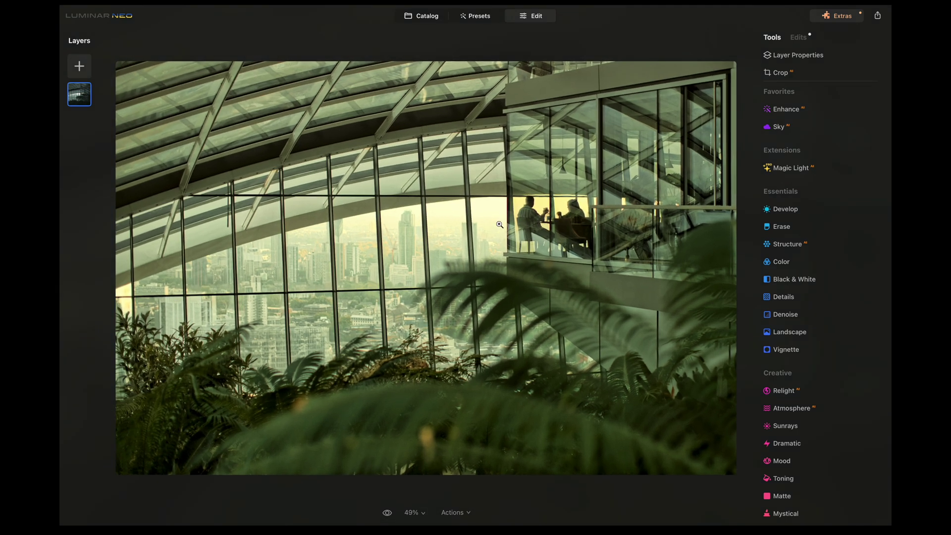
pyautogui.press('\\')
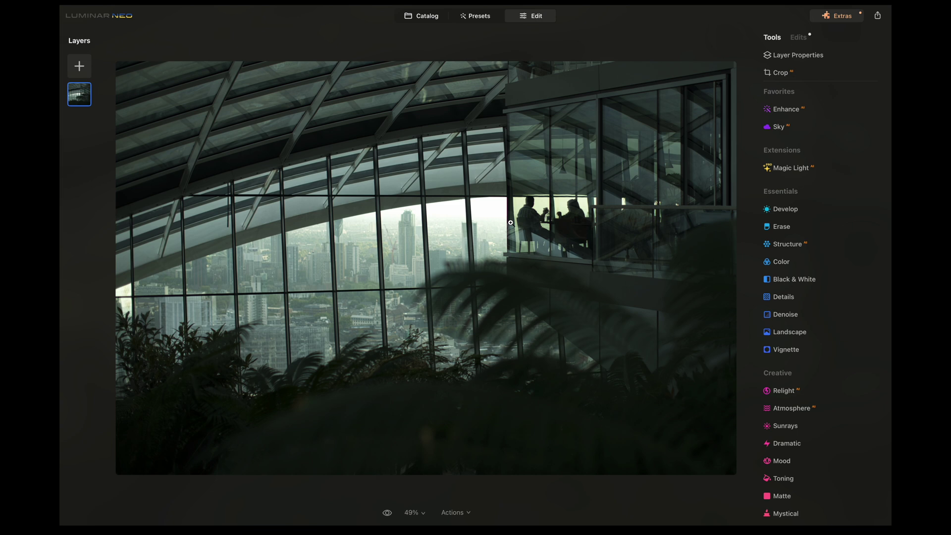
pyautogui.press('\\')
pyautogui.scroll(-5, 819, 280)
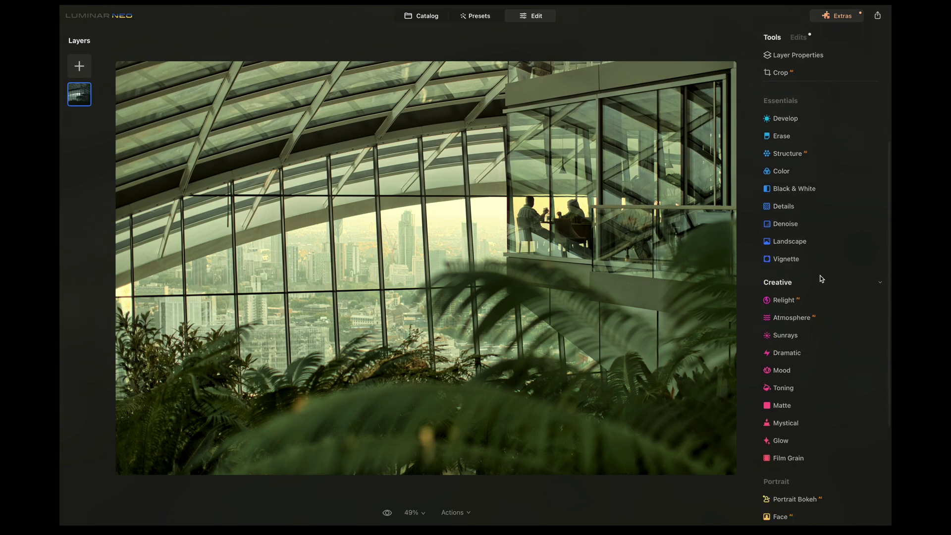
# - Place the sun centre on the bright window, lower Penetration to 19, and set Overall Look to 53
pyautogui.click(818, 275)
pyautogui.moveTo(247, 143); pyautogui.dragTo(434, 211)
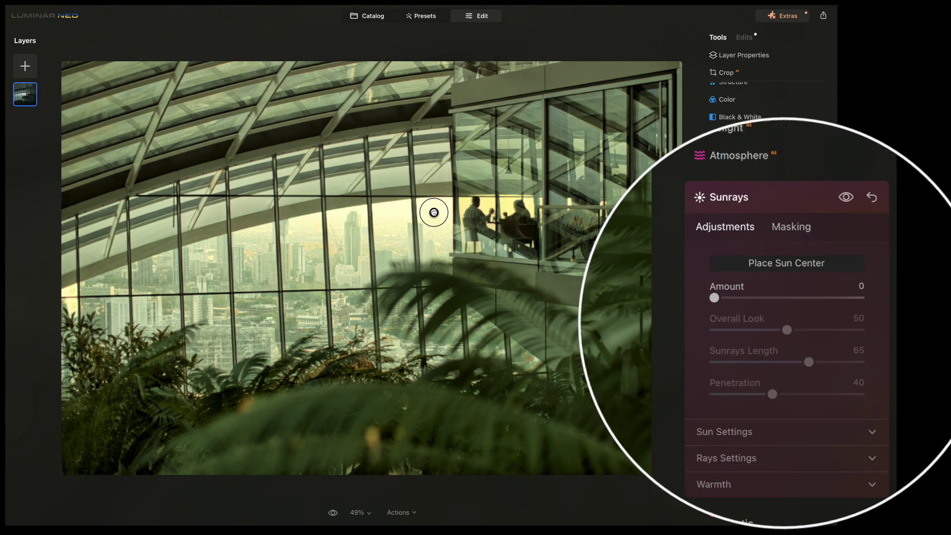
pyautogui.moveTo(714, 298); pyautogui.dragTo(717, 299)
pyautogui.moveTo(787, 330); pyautogui.dragTo(764, 330)
pyautogui.moveTo(772, 394); pyautogui.dragTo(746, 395)
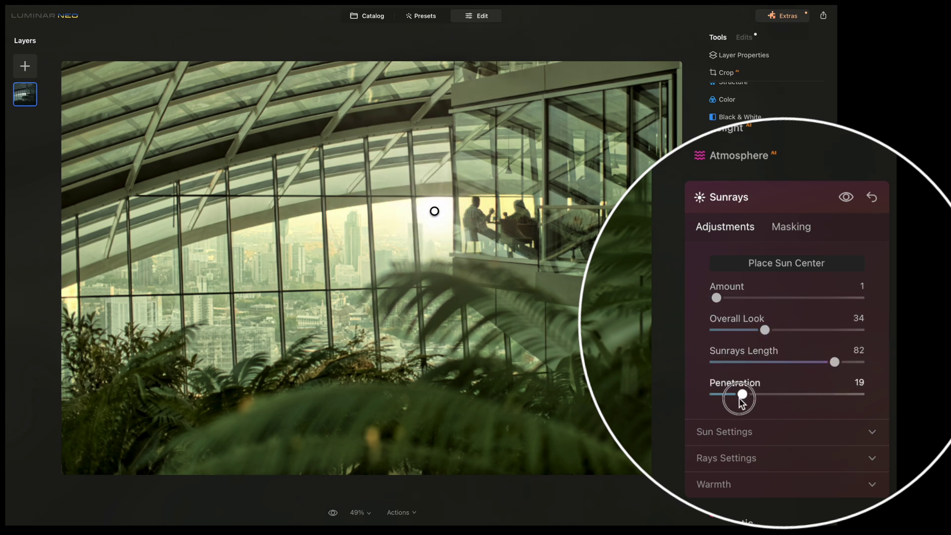
pyautogui.moveTo(766, 309); pyautogui.dragTo(795, 322)
# - Nudge the sun centre slightly higher, fit the photo to the view, and close Sunrays
pyautogui.click(872, 453)
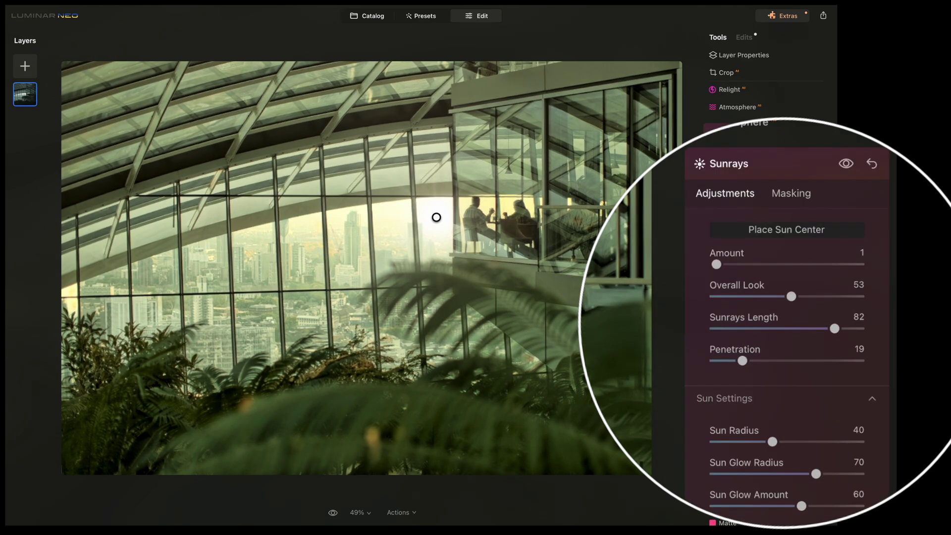
pyautogui.moveTo(436, 217); pyautogui.dragTo(436, 208)
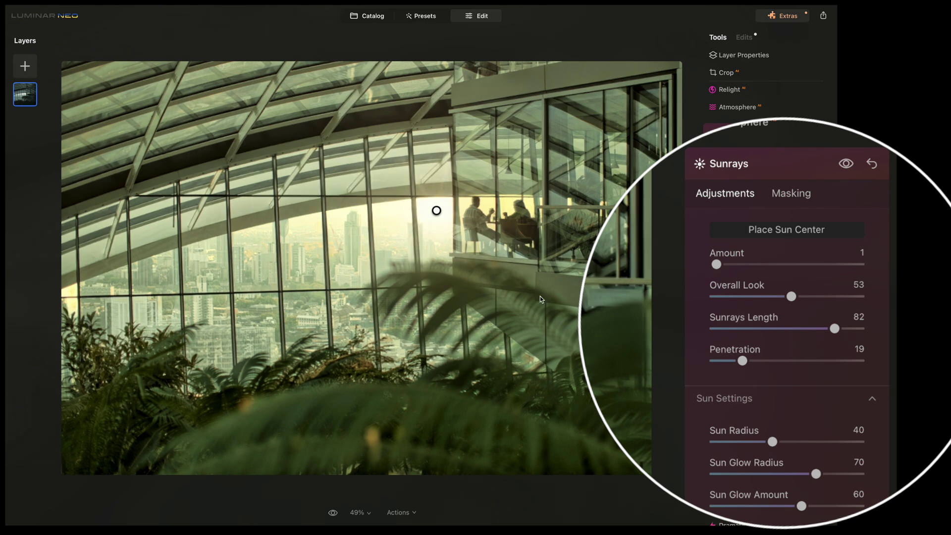
pyautogui.hotkey('ctrl', '0')
pyautogui.click(759, 237)
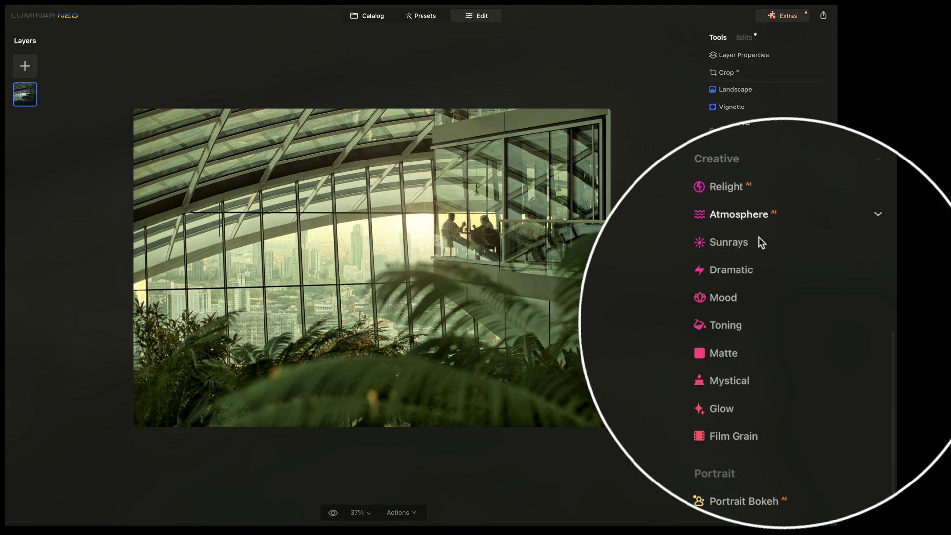
pyautogui.click(756, 73)
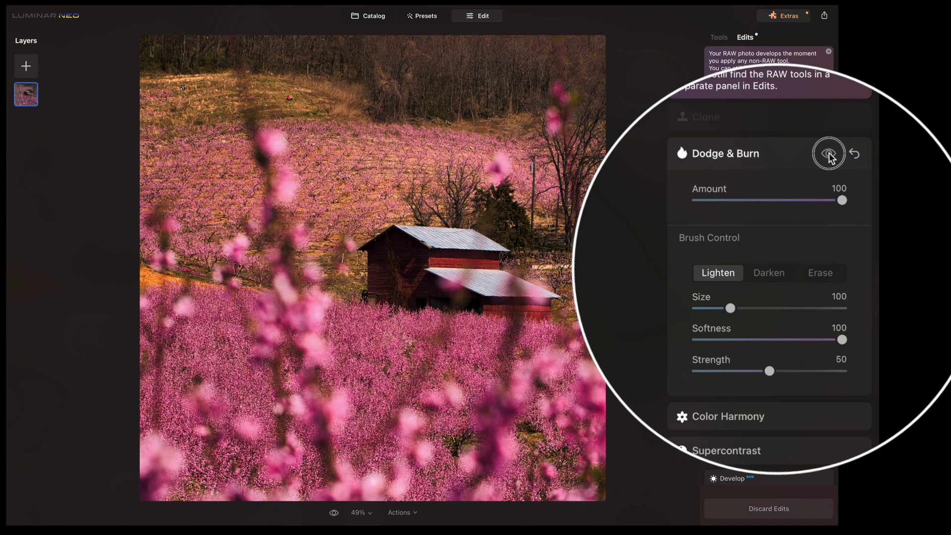
# - Switch the Dodge & Burn brush to Darken and lower its Strength to 6
pyautogui.click(769, 274)
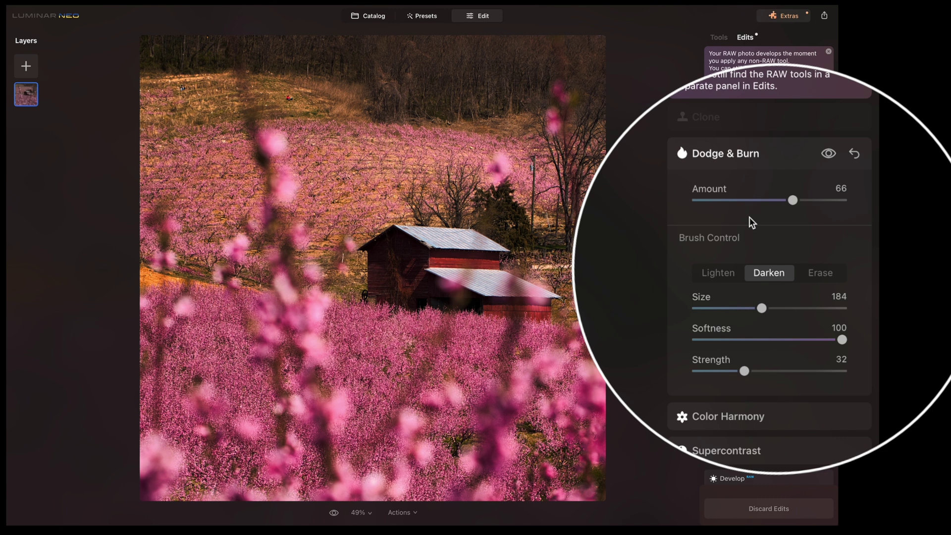
pyautogui.moveTo(745, 371); pyautogui.dragTo(705, 371)
# - Adjust Color Harmony, then try Color Contrast amounts and reset them to 0
pyautogui.click(729, 416)
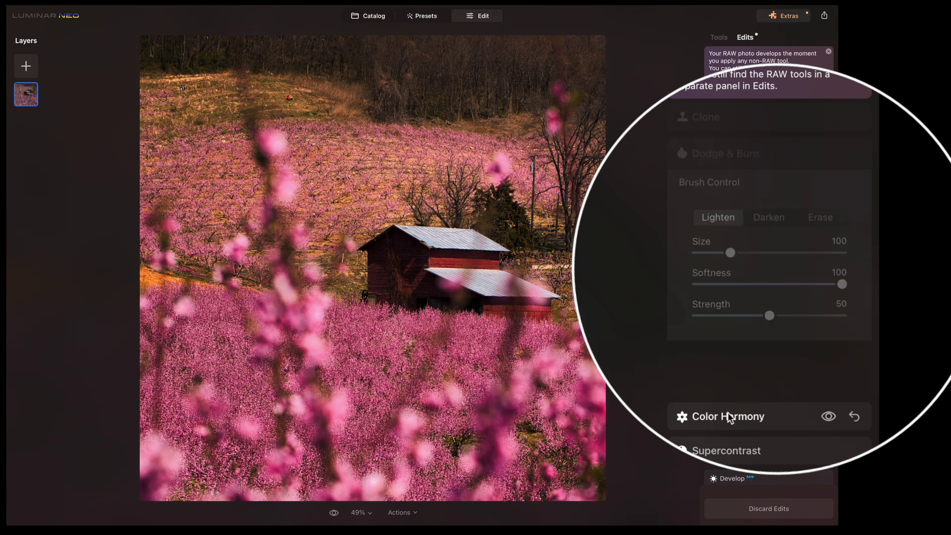
pyautogui.moveTo(770, 257)
pyautogui.mouseDown()
pyautogui.moveTo(741, 223)
pyautogui.moveTo(767, 218)
pyautogui.mouseUp()
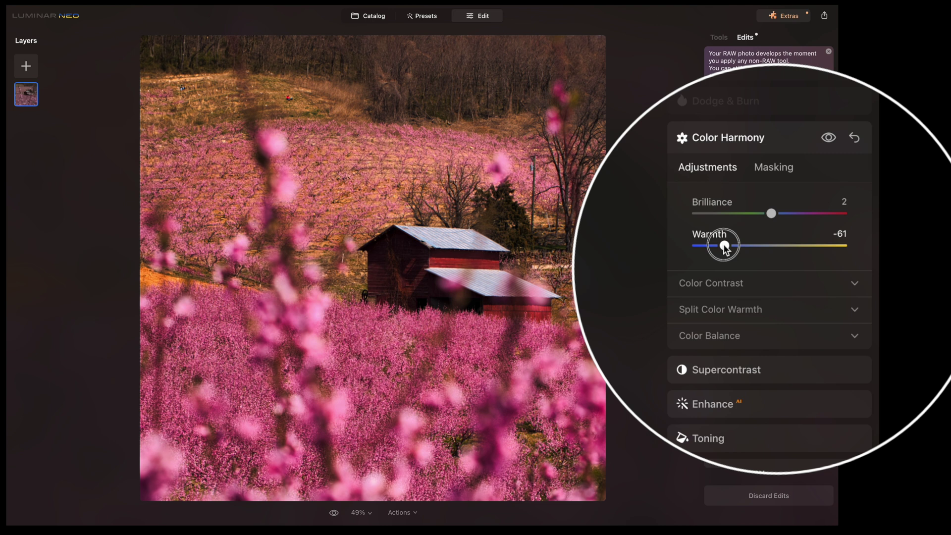
pyautogui.click(738, 280)
pyautogui.moveTo(697, 326); pyautogui.dragTo(716, 333)
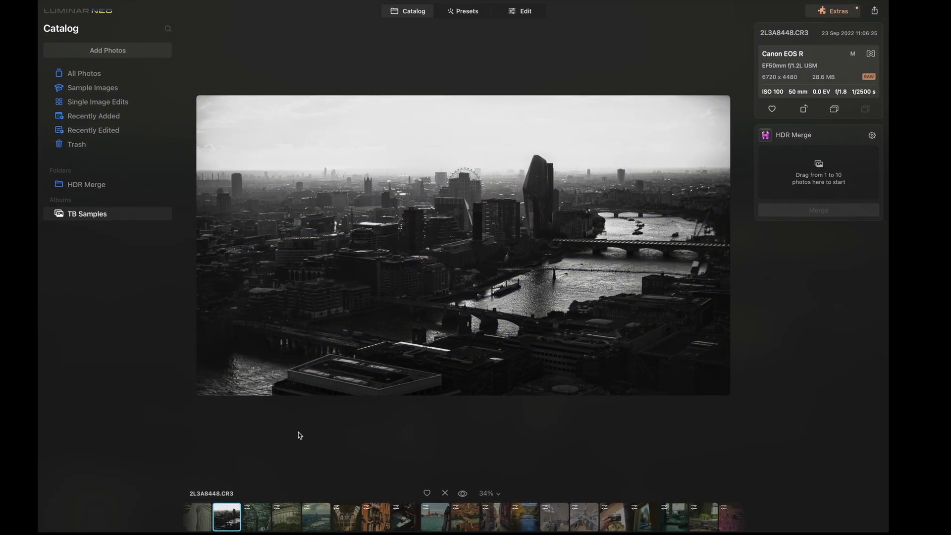
# - Step through the aerial city, greenhouse, London river, whale skeleton and Venice canal photos
pyautogui.click(259, 516)
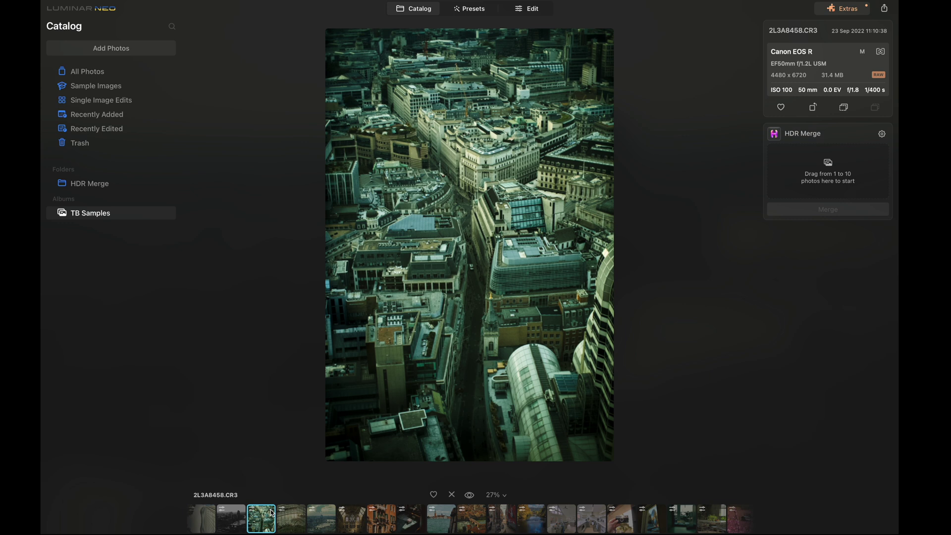
pyautogui.click(292, 516)
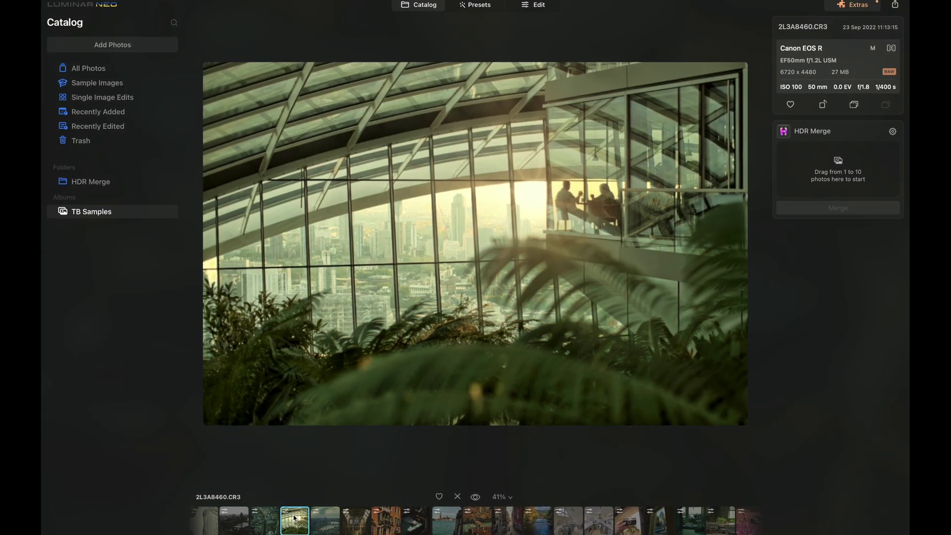
pyautogui.click(323, 521)
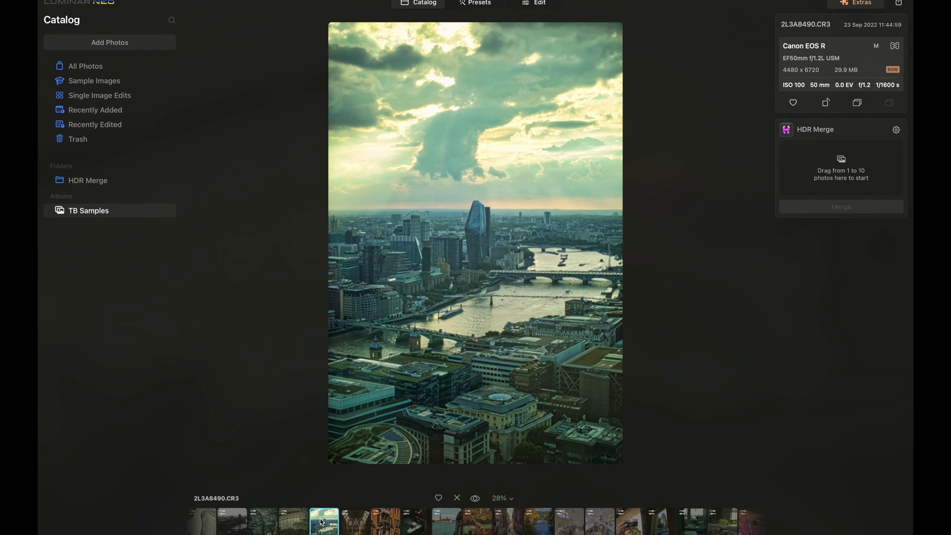
pyautogui.click(354, 522)
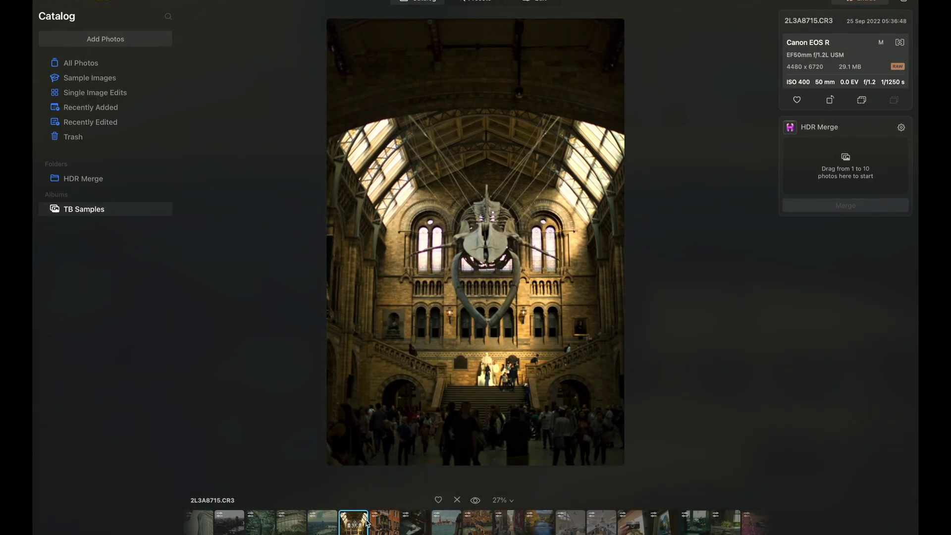
pyautogui.click(384, 527)
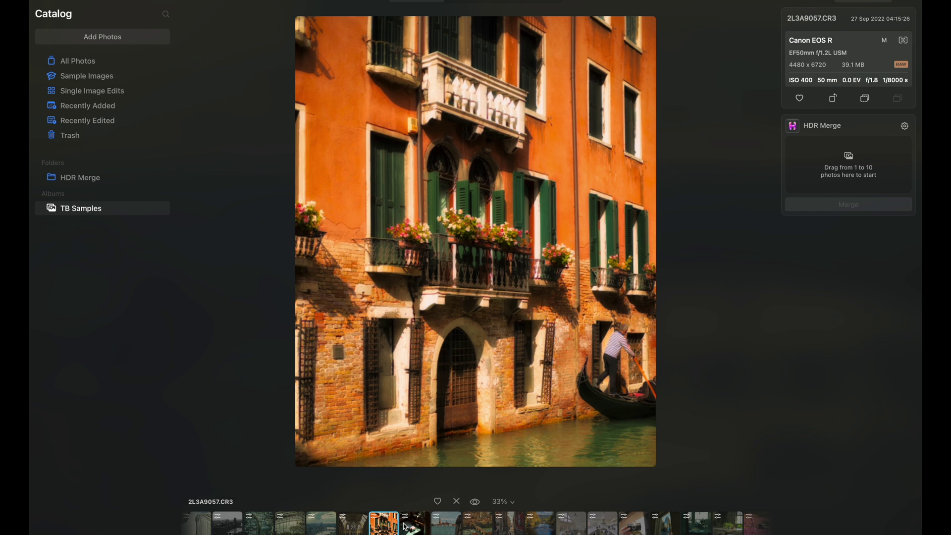
pyautogui.click(407, 527)
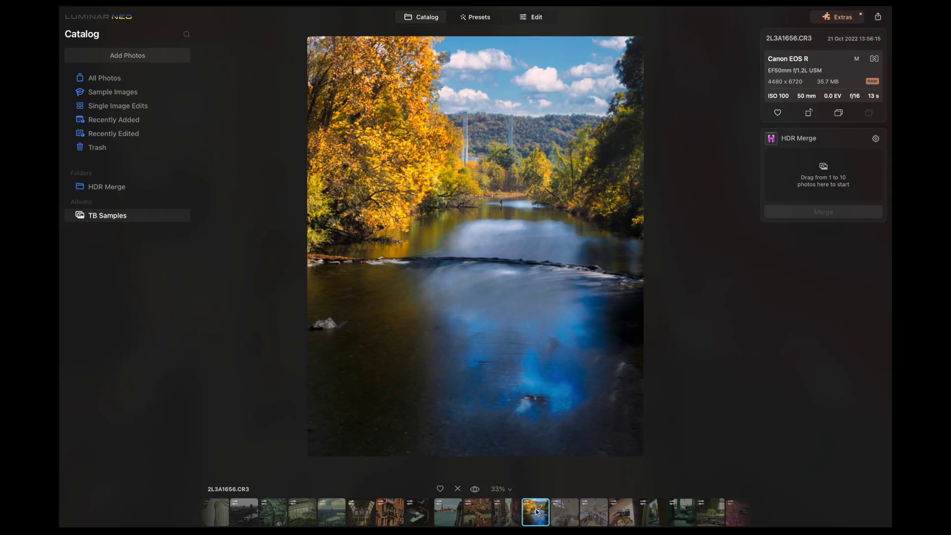
# - View the living-room HDR, kitchen, Kodak, sculpture, airport and table photos, then the album grid
pyautogui.click(565, 512)
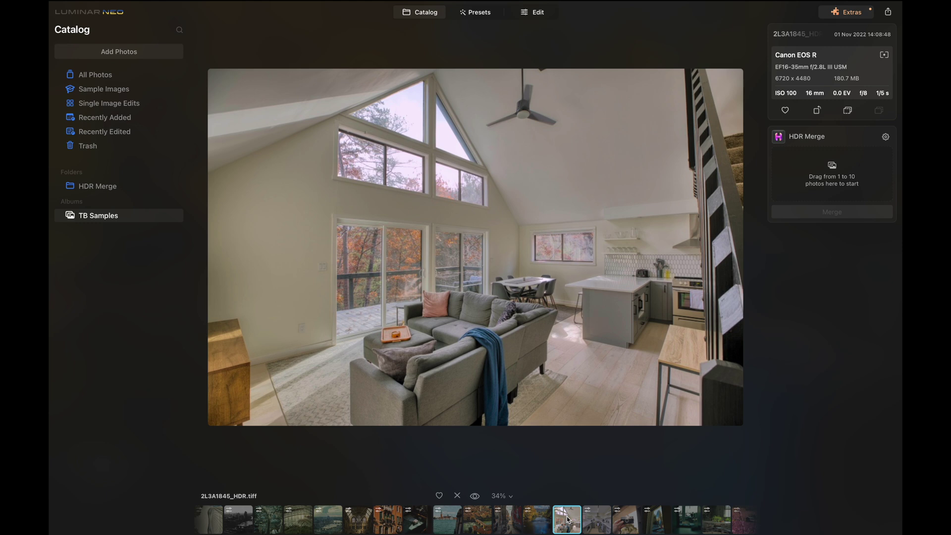
pyautogui.click(597, 518)
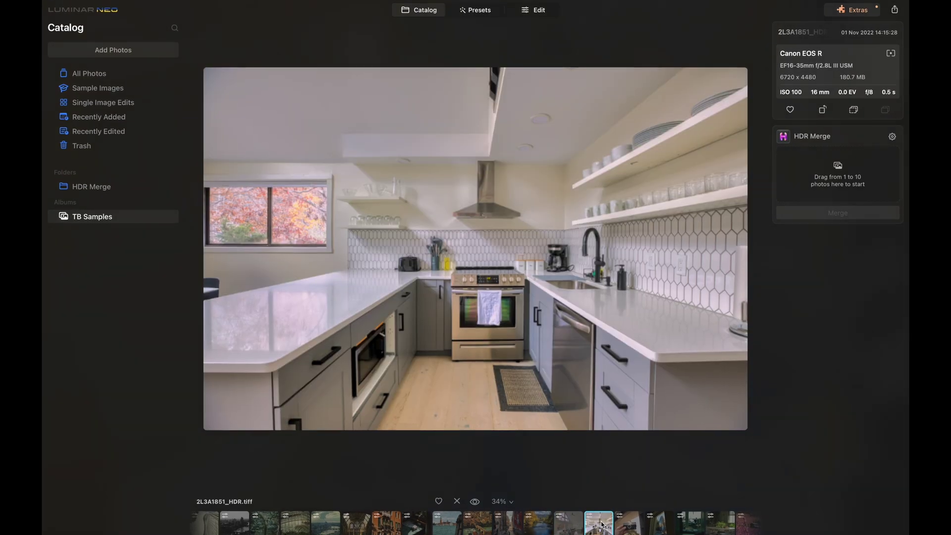
pyautogui.click(628, 525)
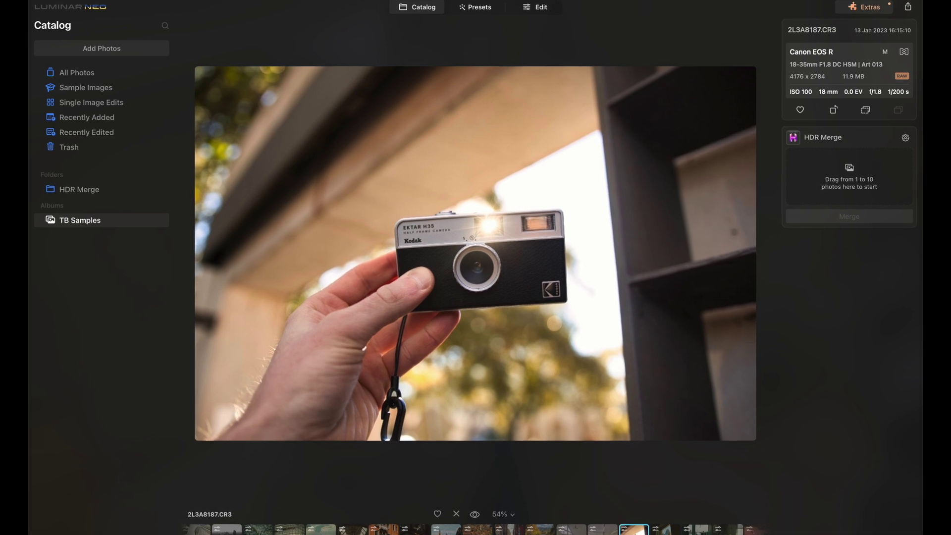
pyautogui.click(666, 531)
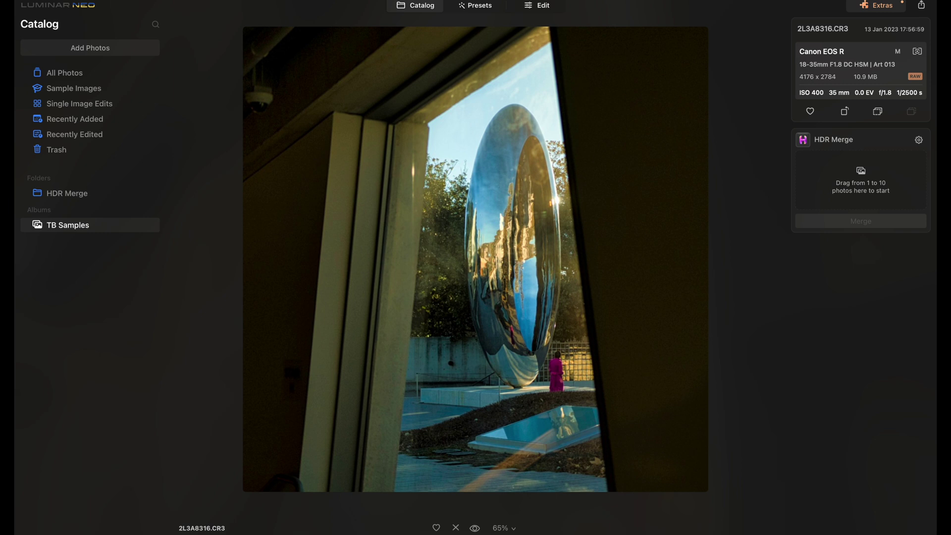
pyautogui.press('Right')
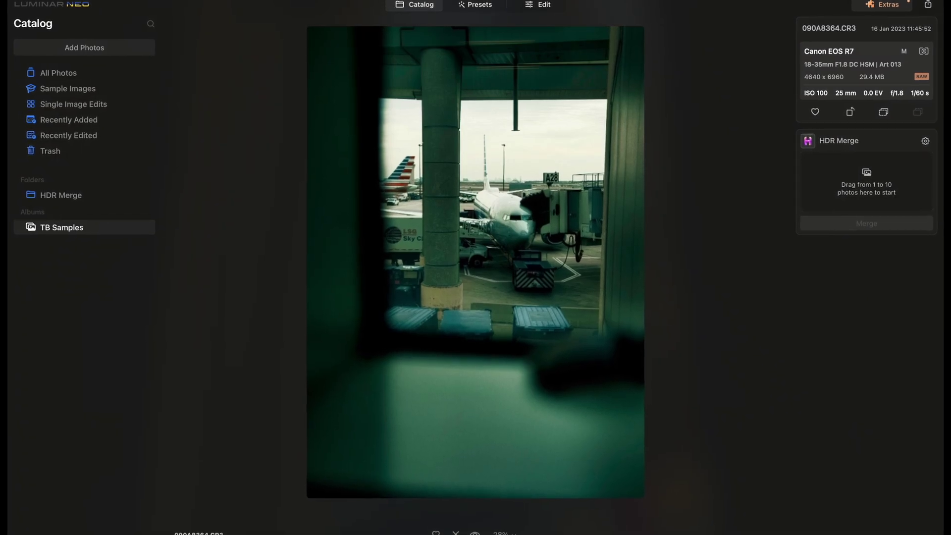
pyautogui.press('Right')
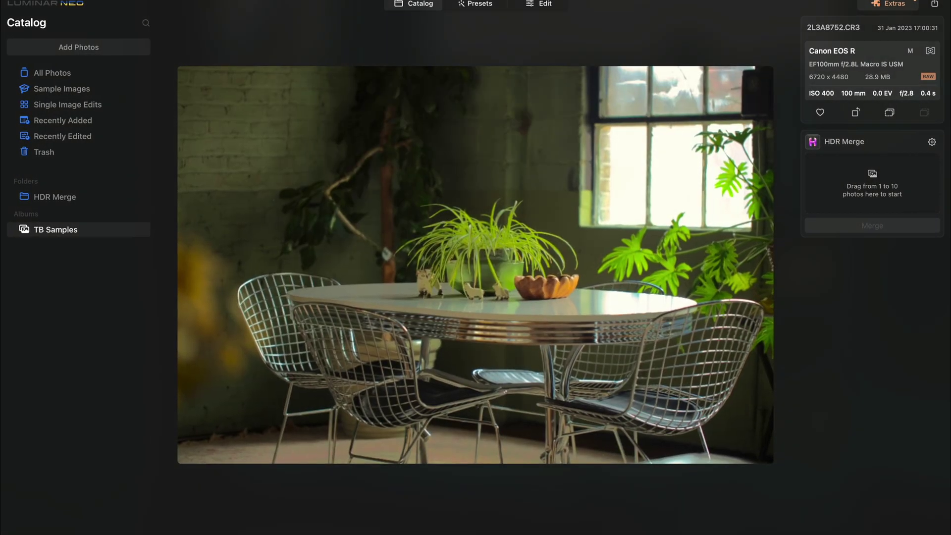
pyautogui.click(428, 9)
# - Check the aerial photo's suggested presets, then open it in Edit and scroll the Tools list
pyautogui.click(471, 18)
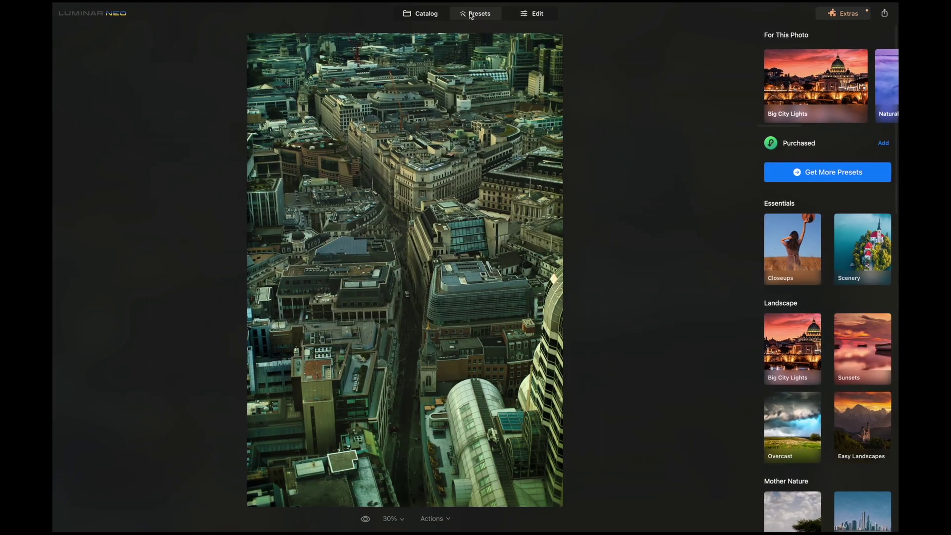
pyautogui.click(528, 15)
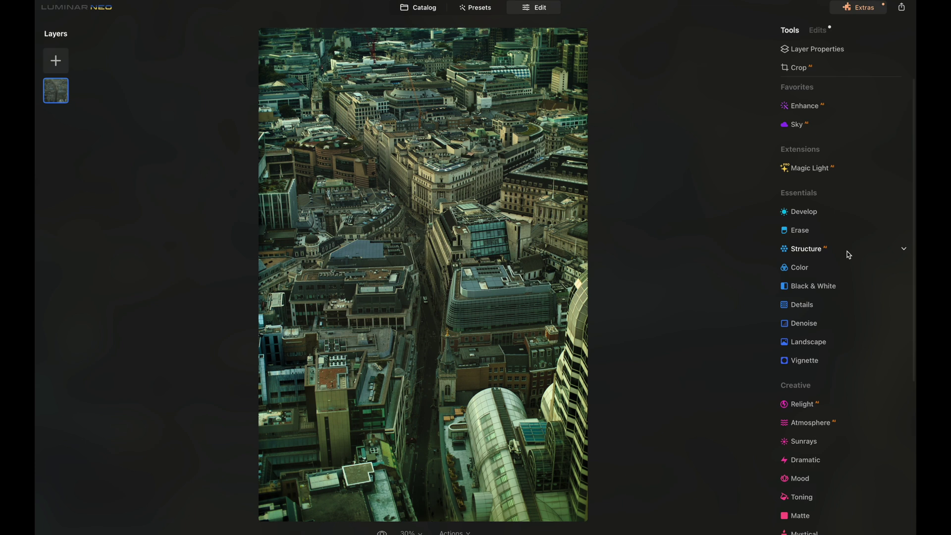
pyautogui.scroll(-3, 842, 246)
pyautogui.scroll(-3, 849, 248)
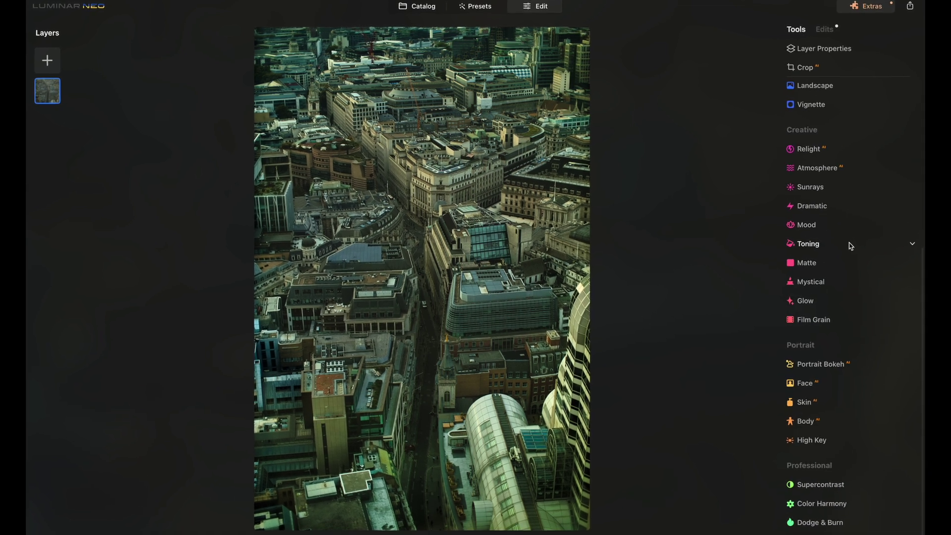